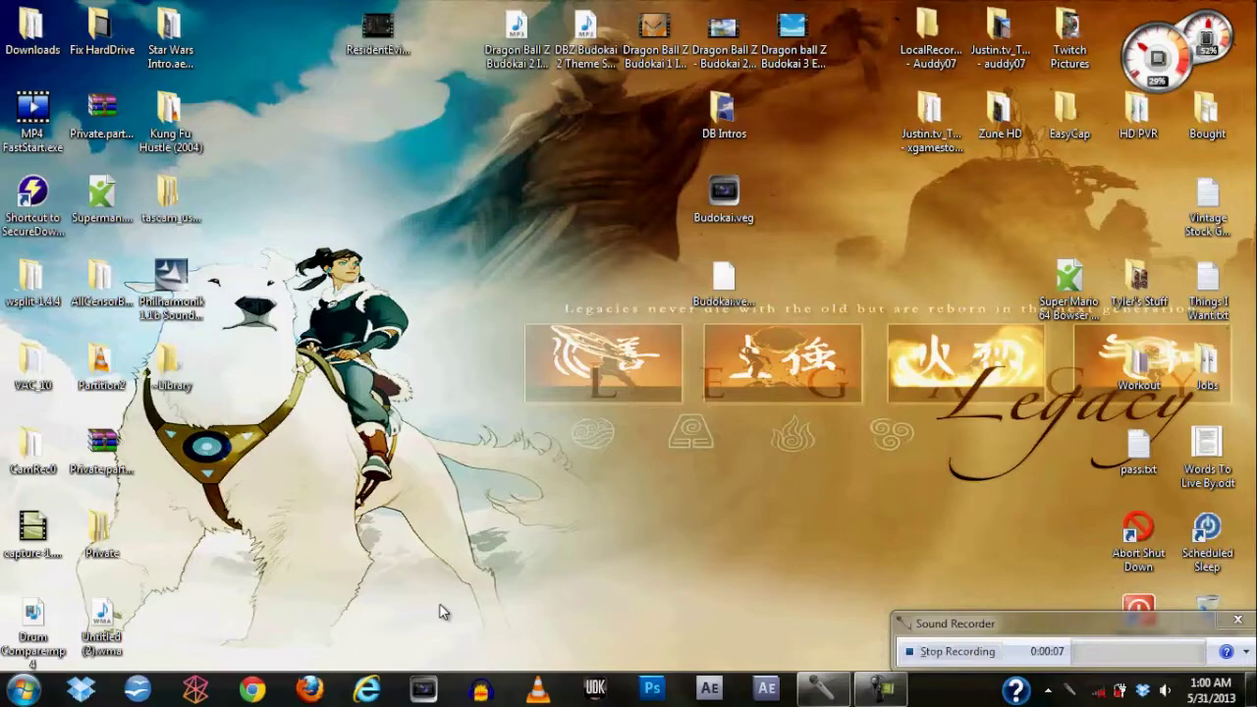
- Launch ArcSoft TotalMedia Extreme and open its Record Video capture module
left_click(22, 690)
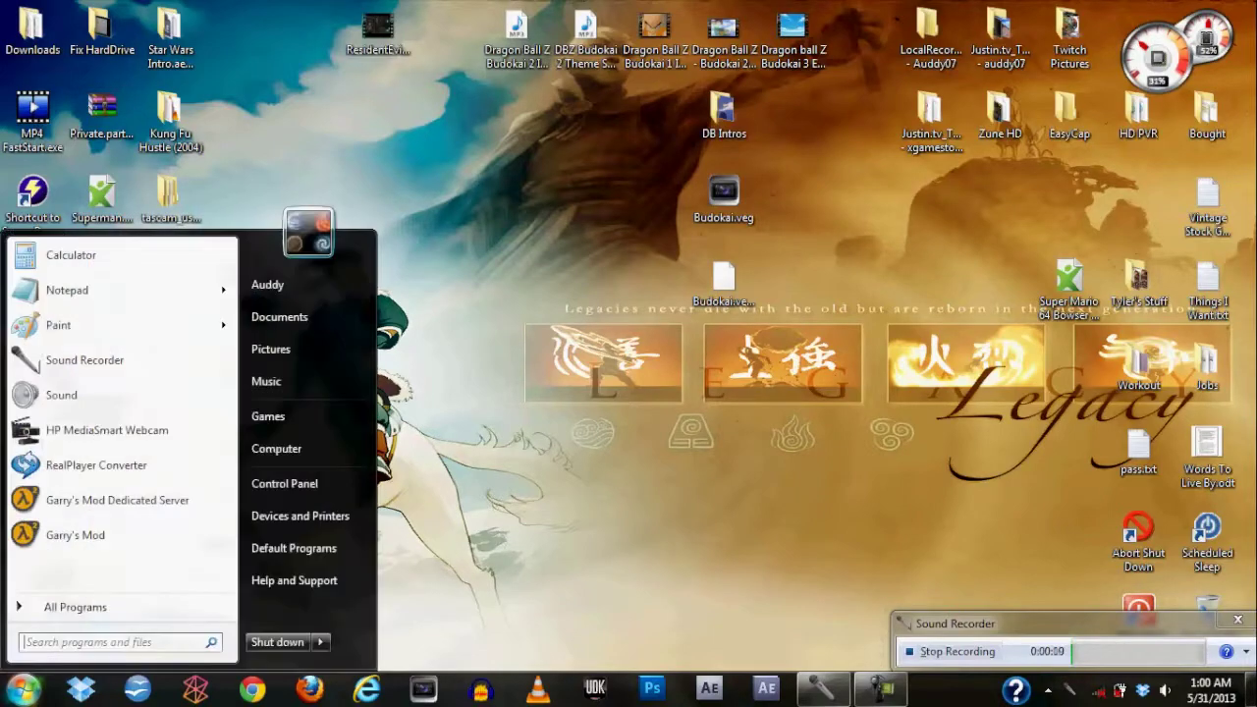
left_click(40, 606)
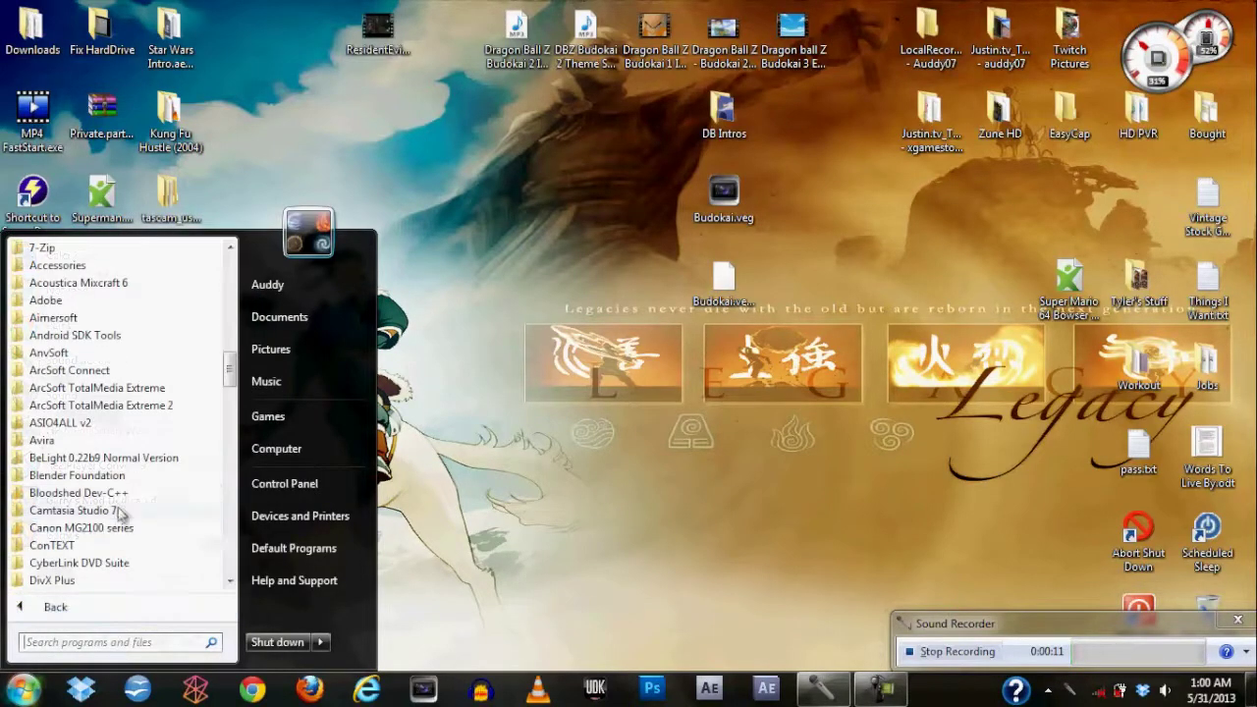
left_click(137, 390)
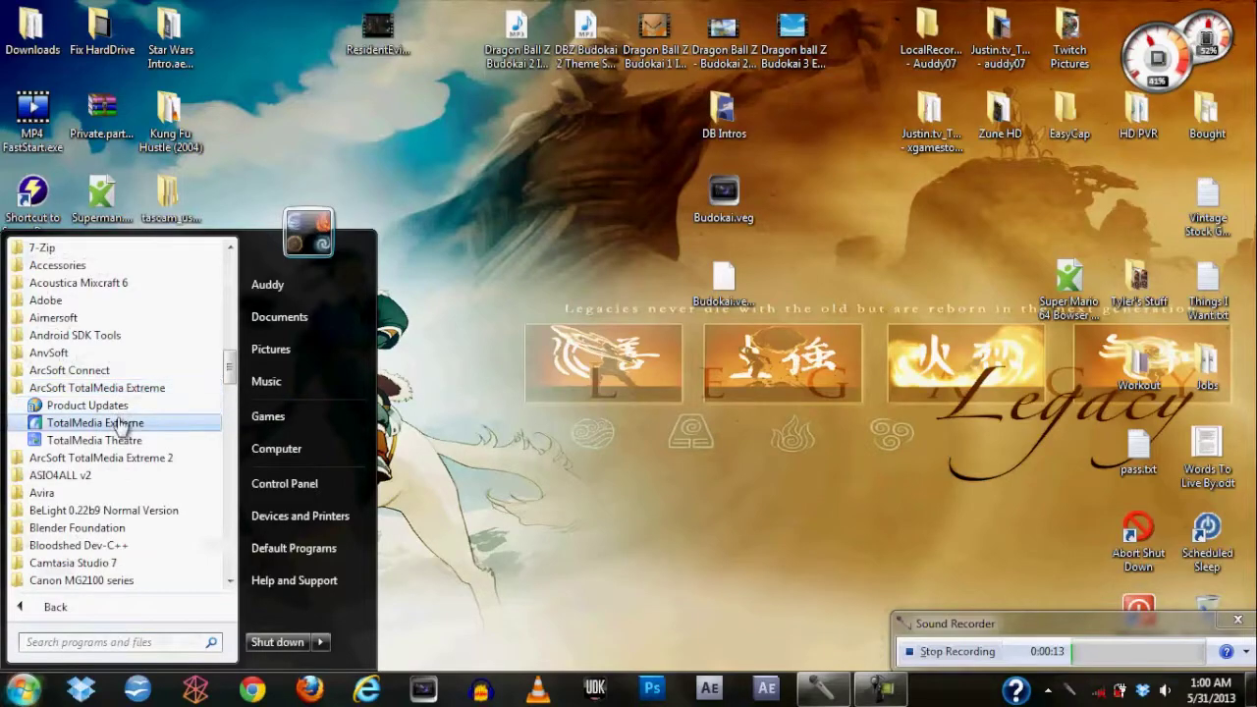
left_click(122, 424)
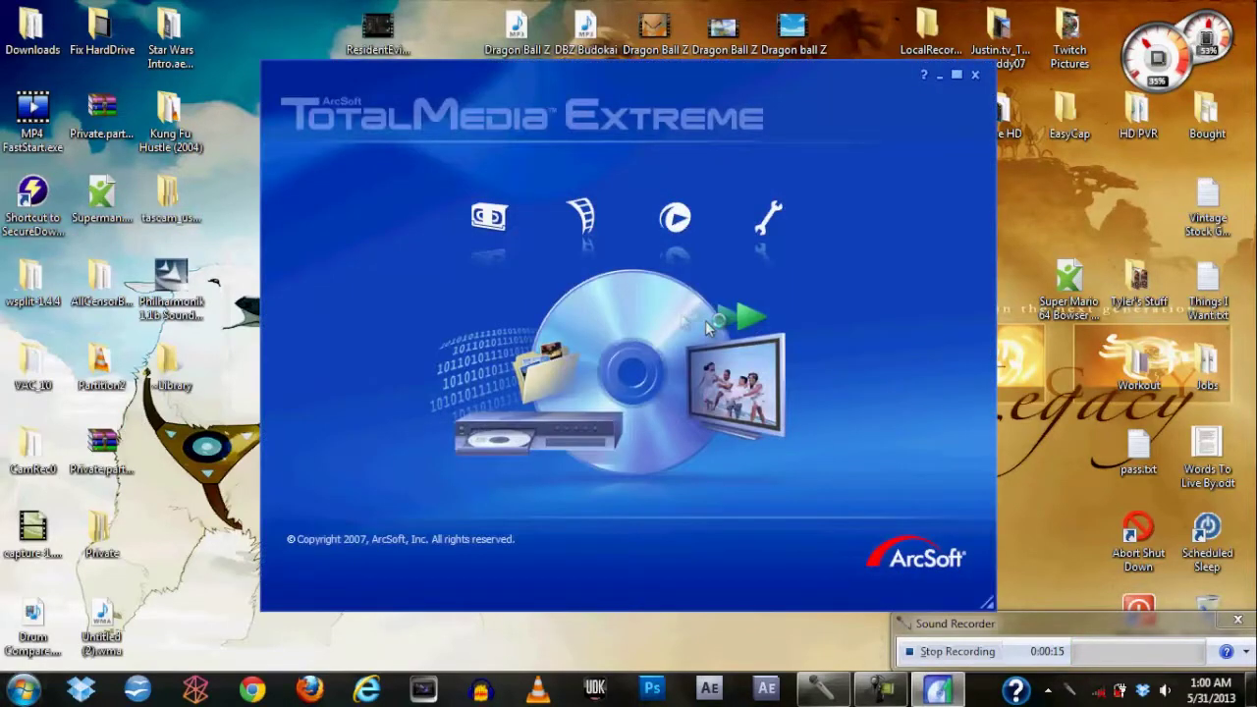
left_click(489, 216)
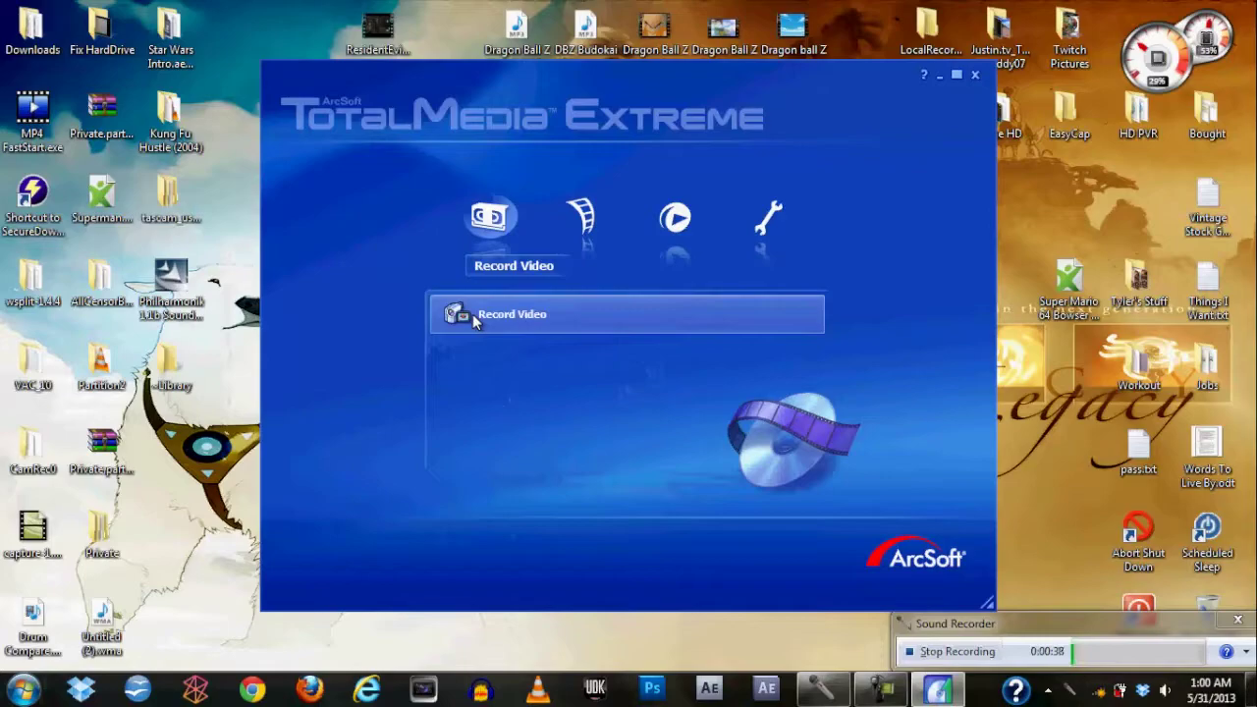
left_click(473, 313)
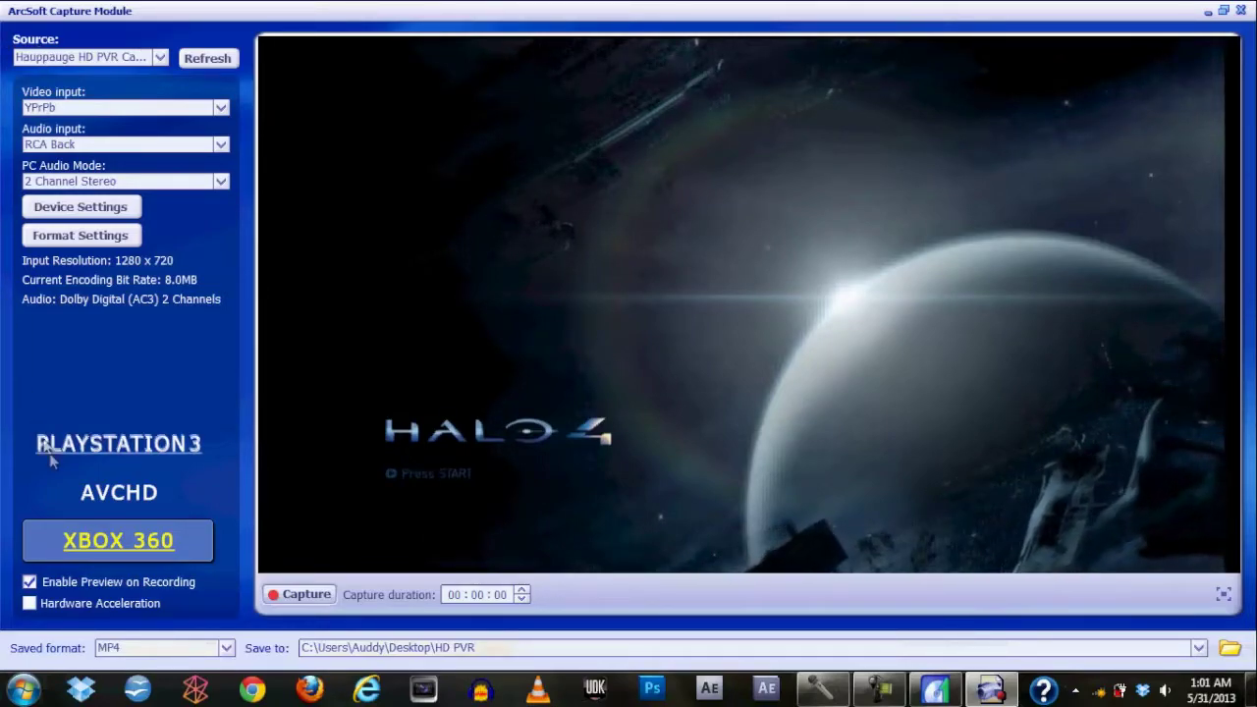
- Check the available capture sources and the video input options for the Hauppauge HD PVR
left_click(161, 57)
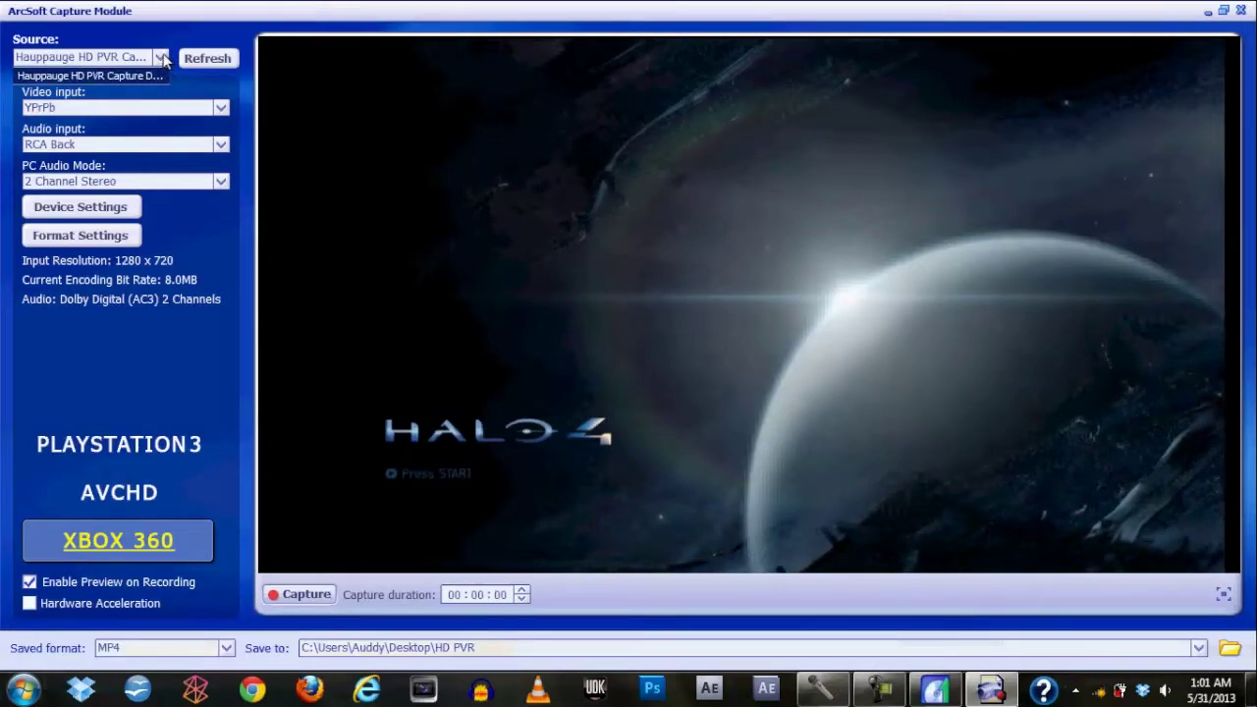
left_click(163, 59)
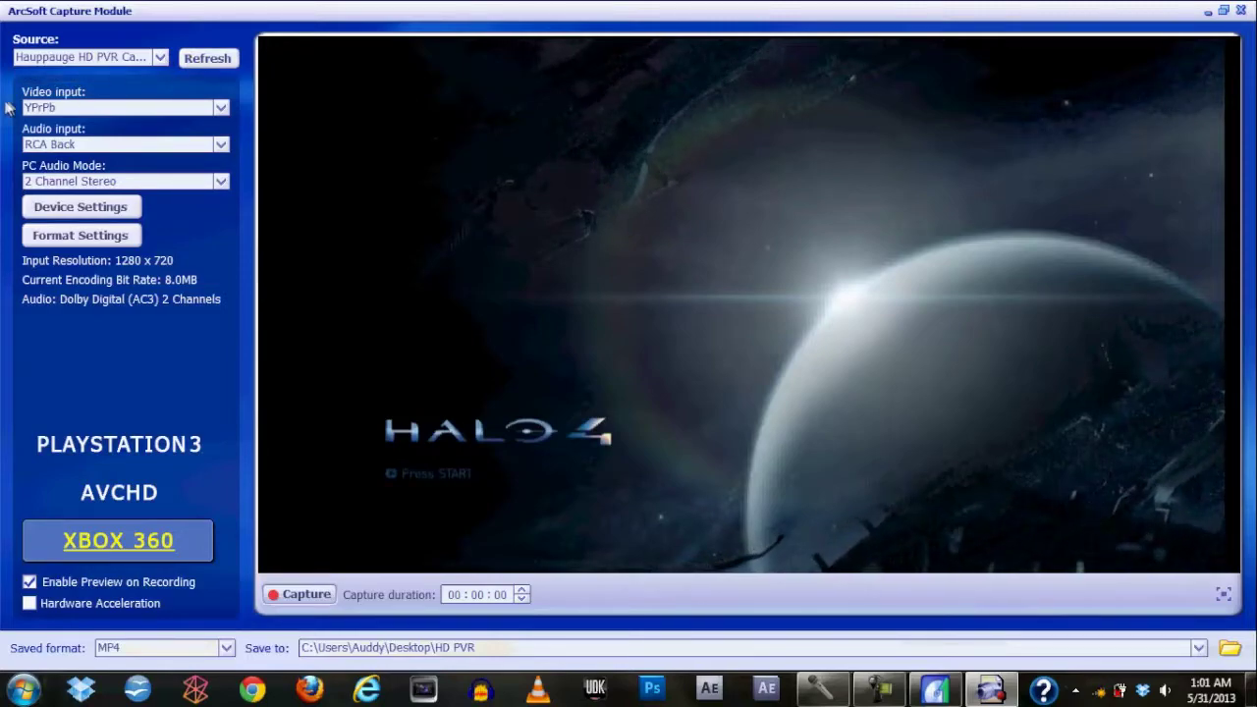
left_click(138, 108)
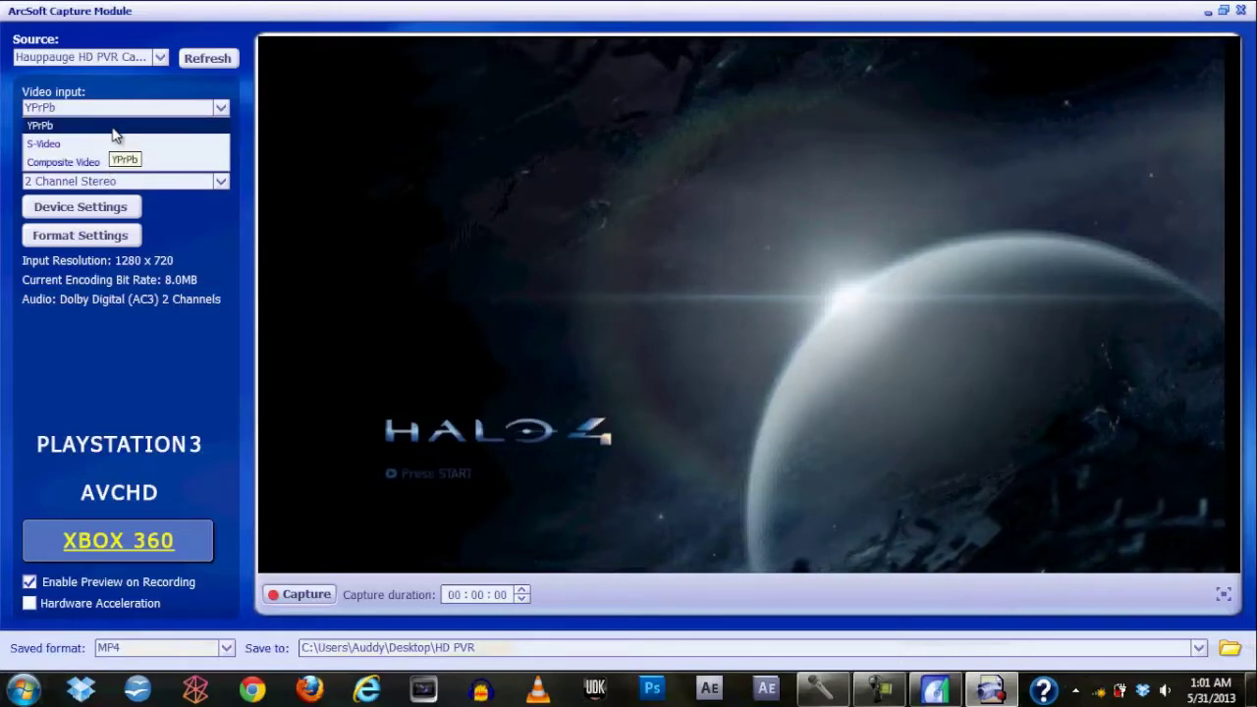
left_click(139, 92)
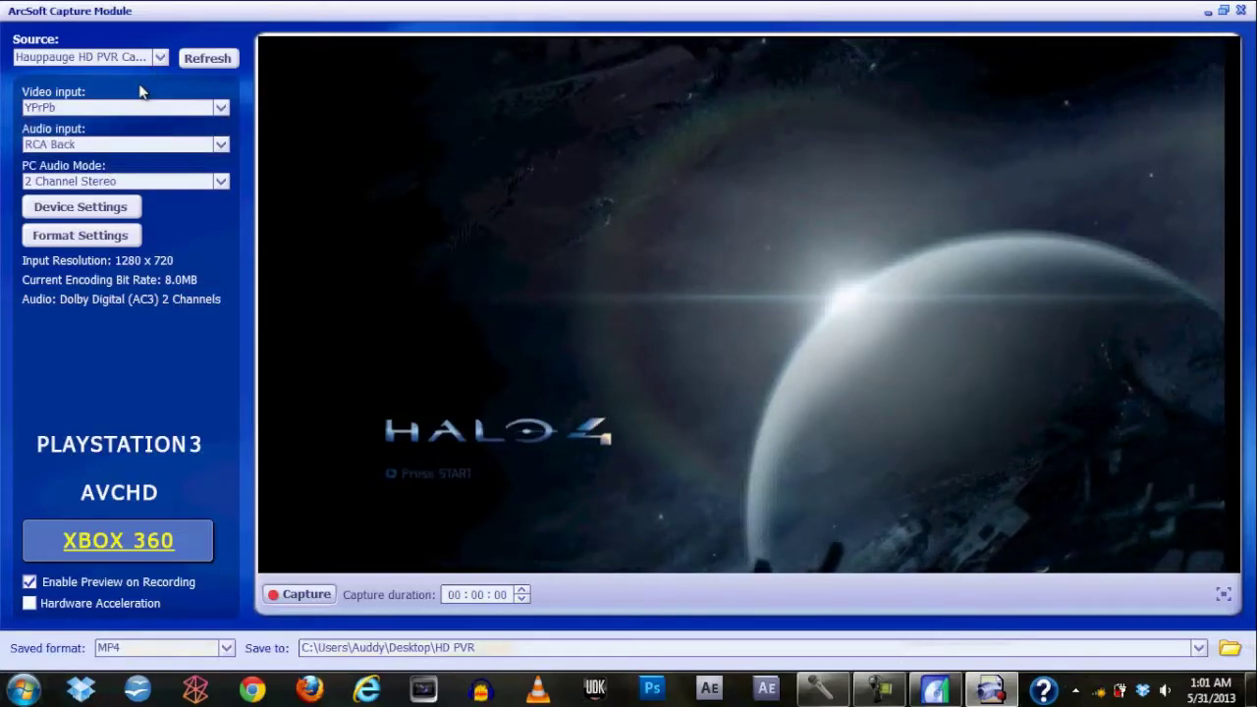
- Set the audio input to RCA Back and the PC audio mode to 2 Channel Stereo
left_click(220, 146)
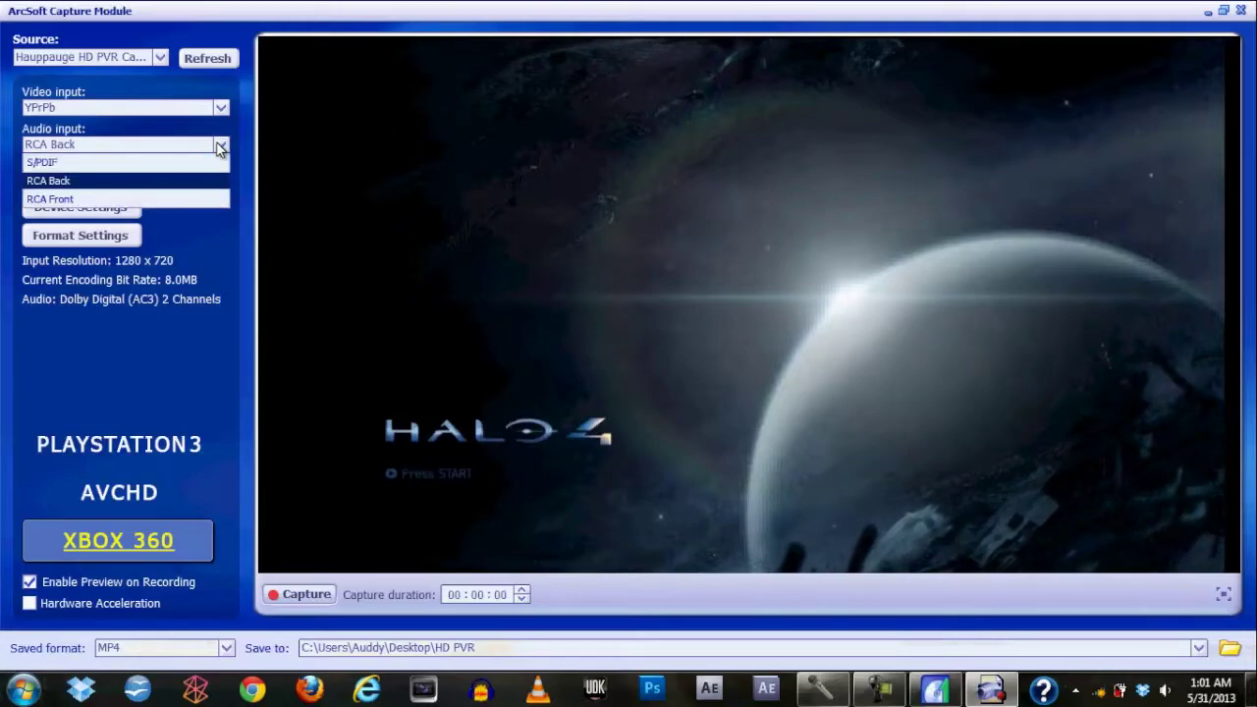
left_click(163, 187)
left_click(222, 181)
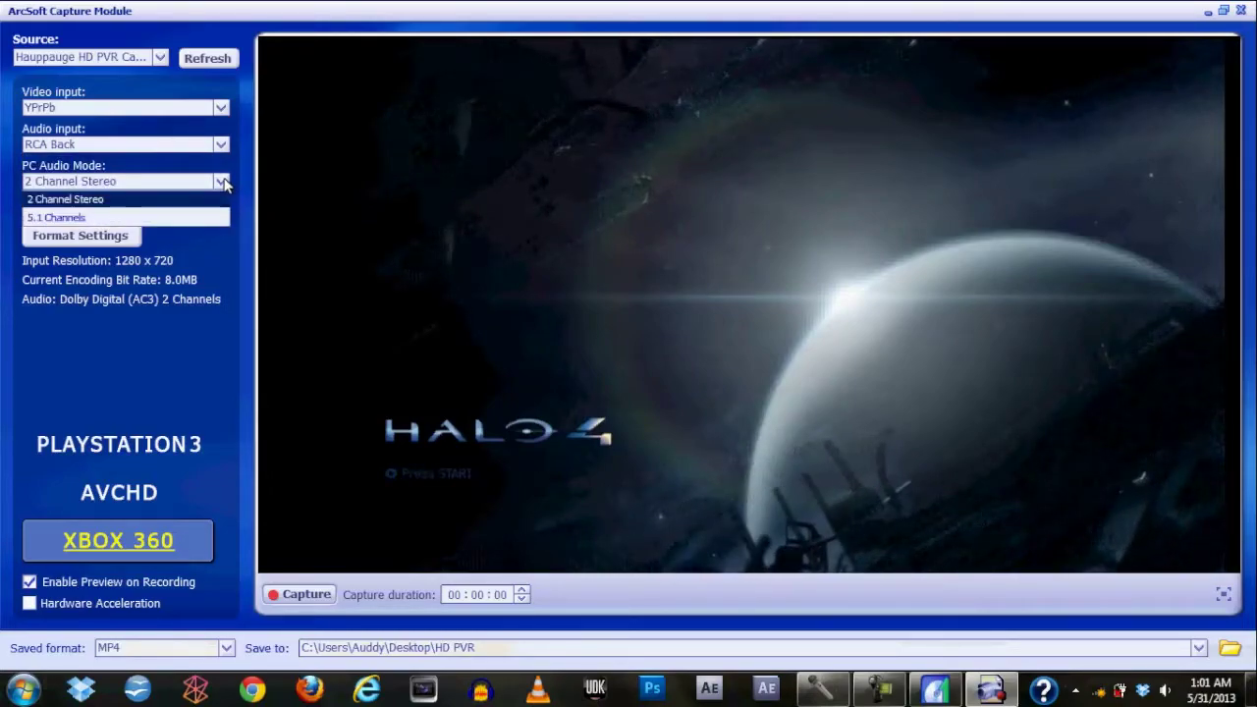
left_click(109, 199)
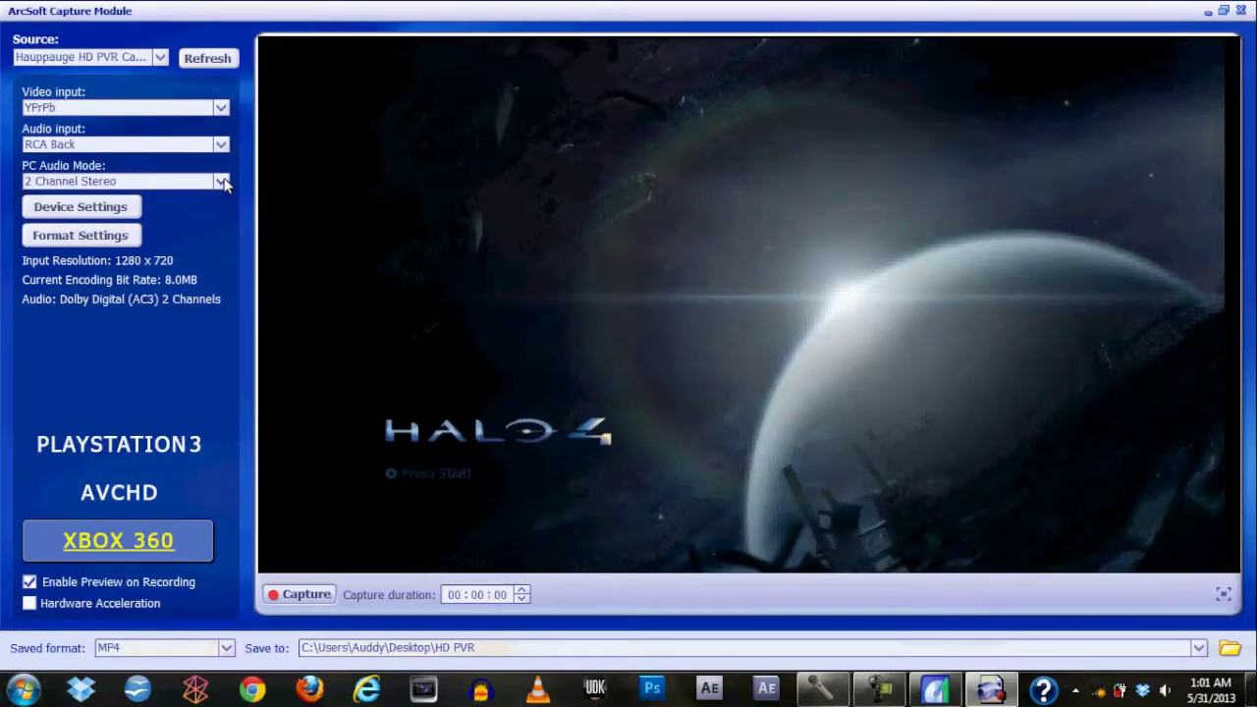
- Set the device's video decoder standard to NTSC_M and confirm the device settings
left_click(110, 214)
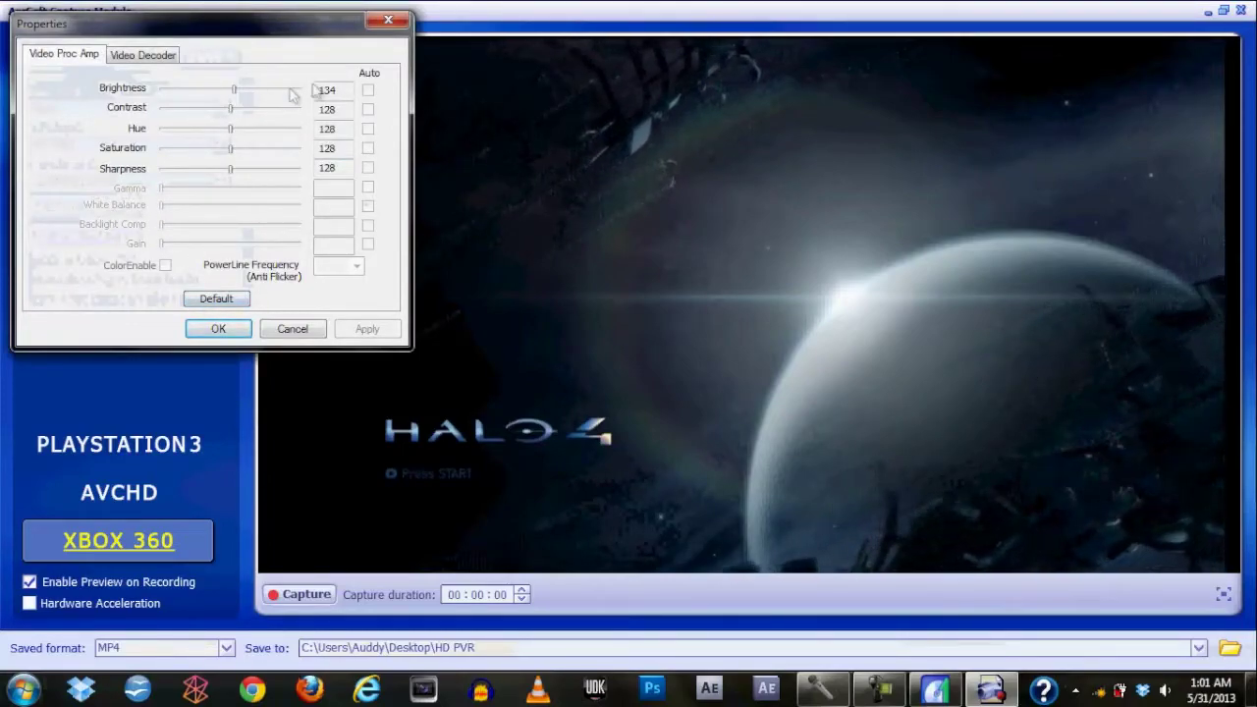
left_click(136, 60)
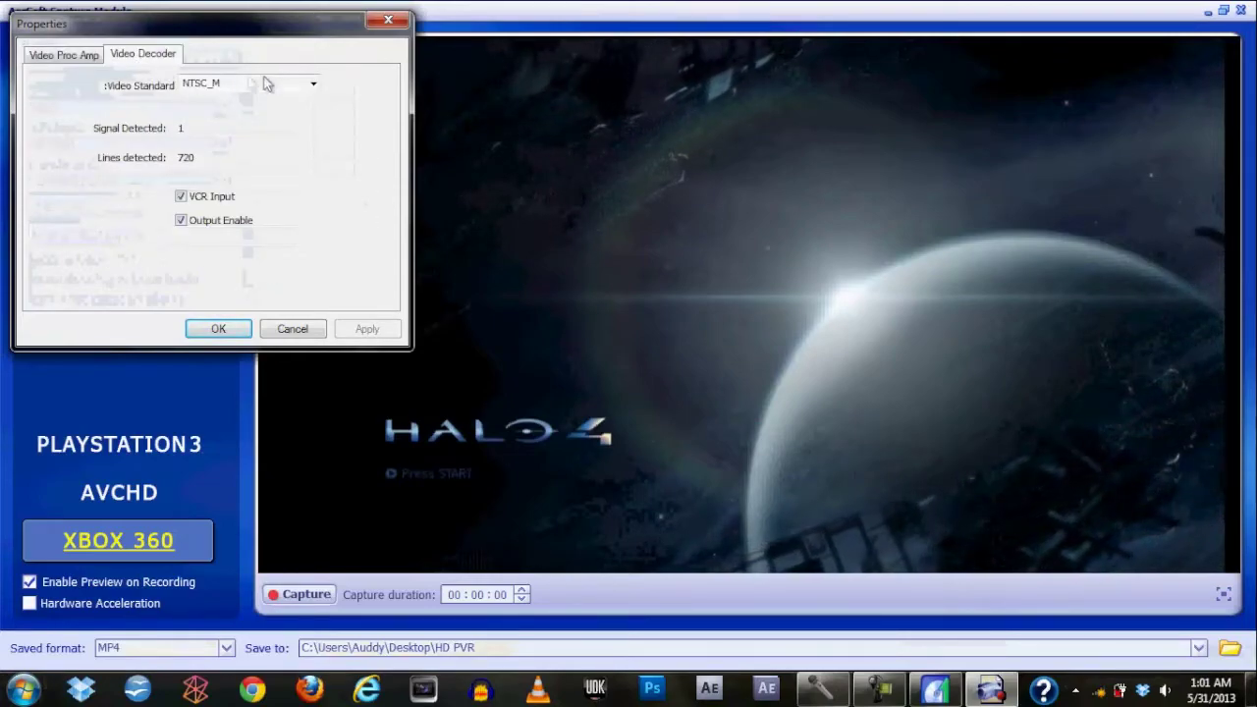
left_click(315, 84)
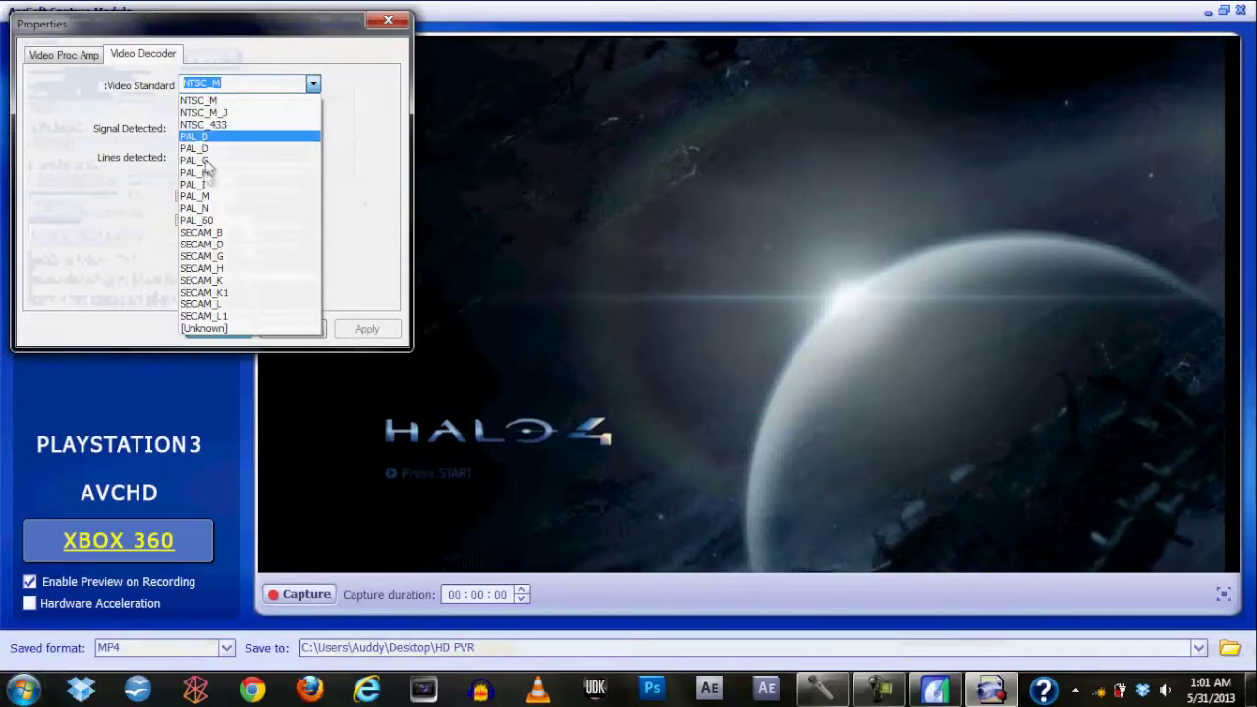
left_click(223, 99)
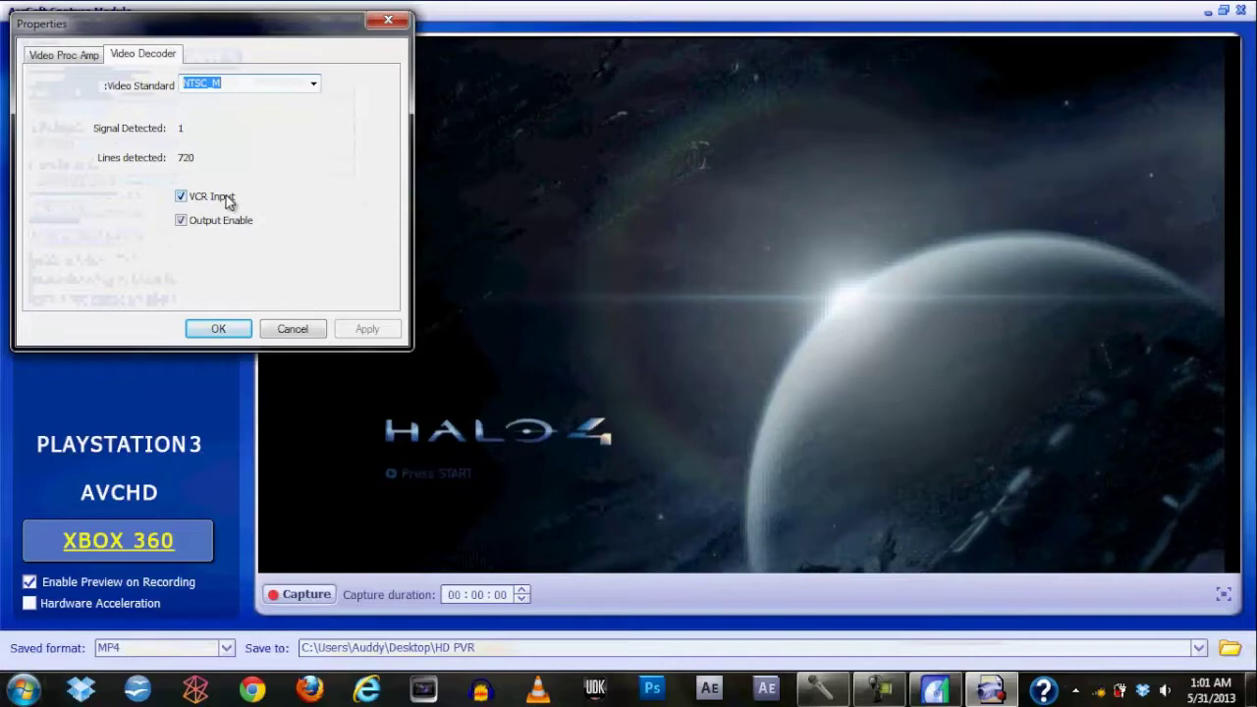
left_click(236, 328)
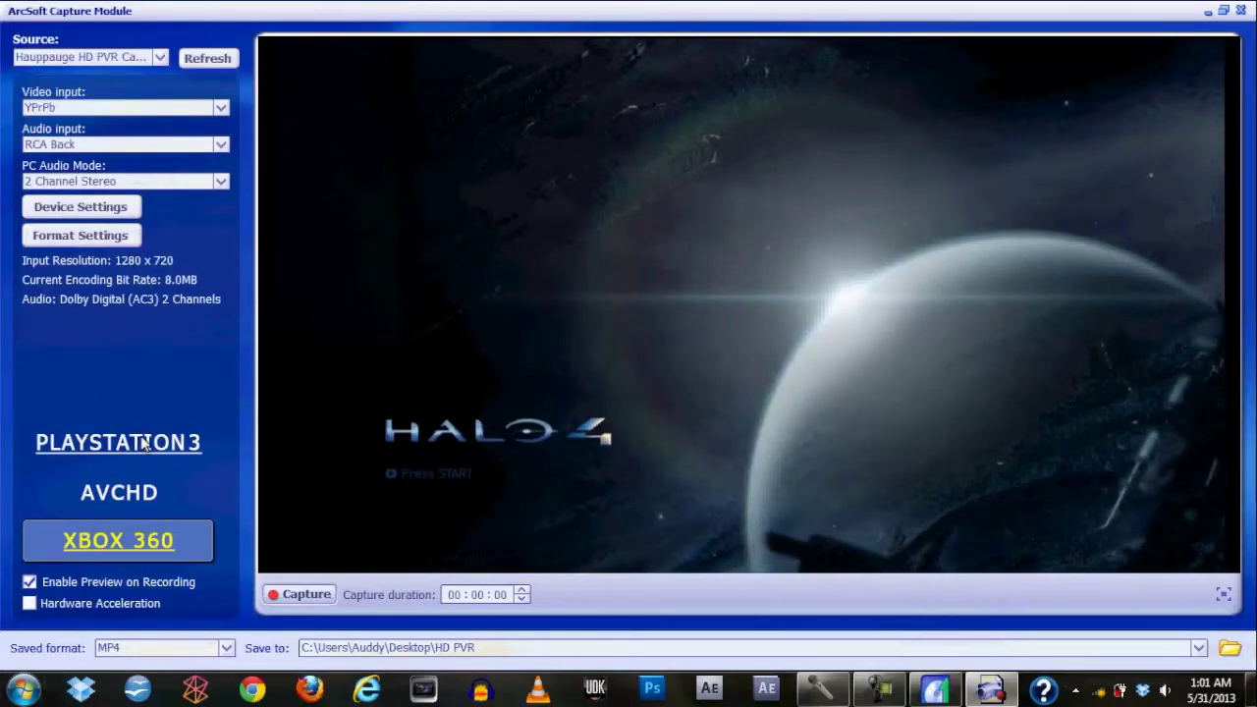
- Try the PlayStation 3 recording preset and switch back to the Xbox 360 preset
left_click(119, 492)
left_click(132, 459)
left_click(133, 459)
left_click(132, 492)
left_click(135, 540)
left_click(133, 447)
left_click(138, 499)
left_click(135, 540)
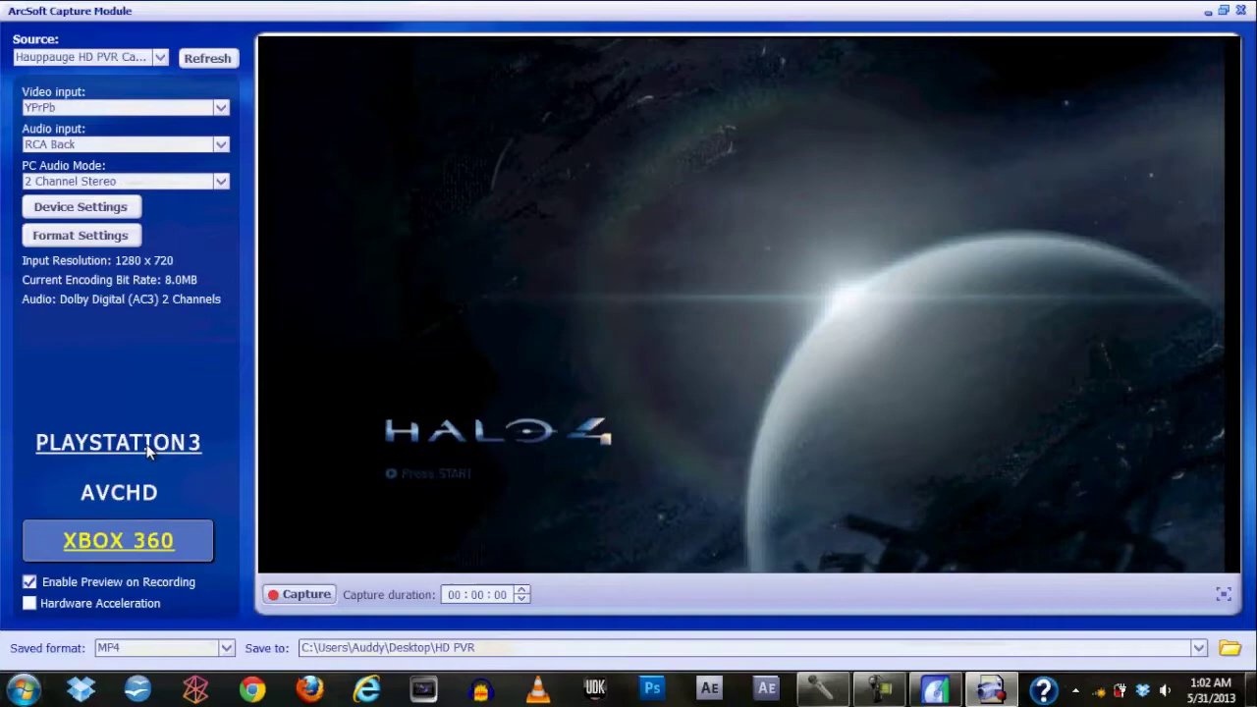
left_click(79, 447)
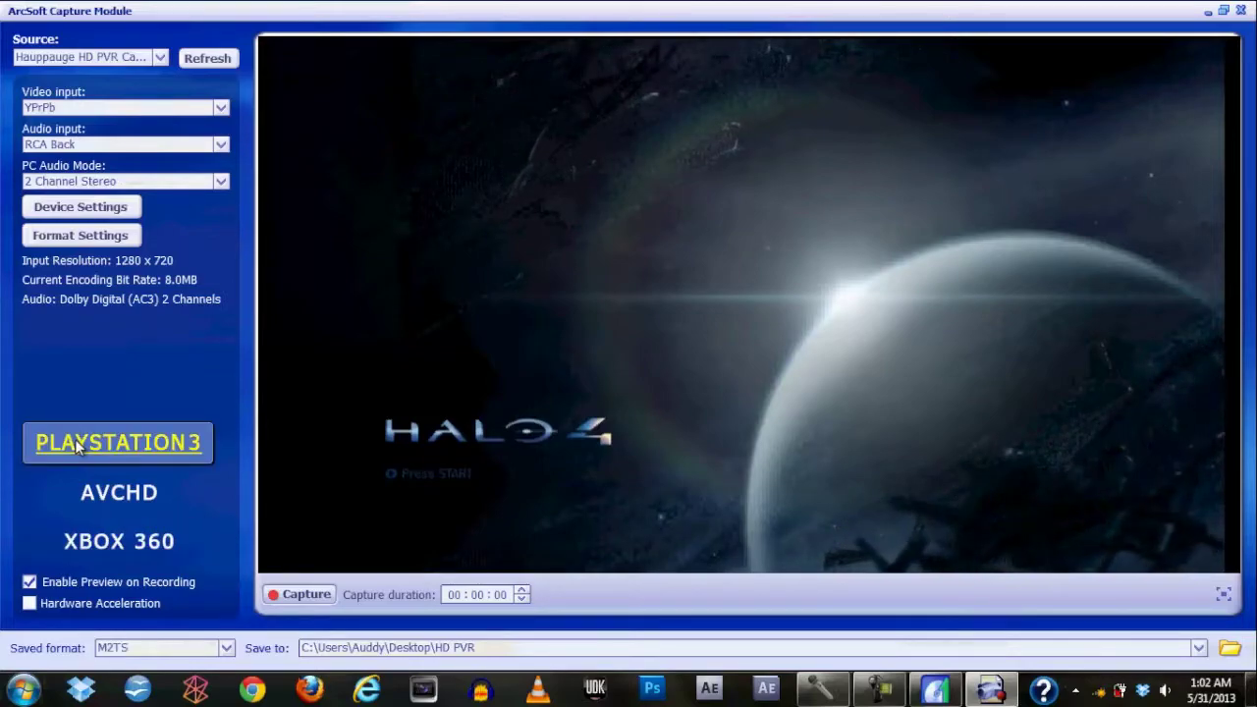
left_click(111, 548)
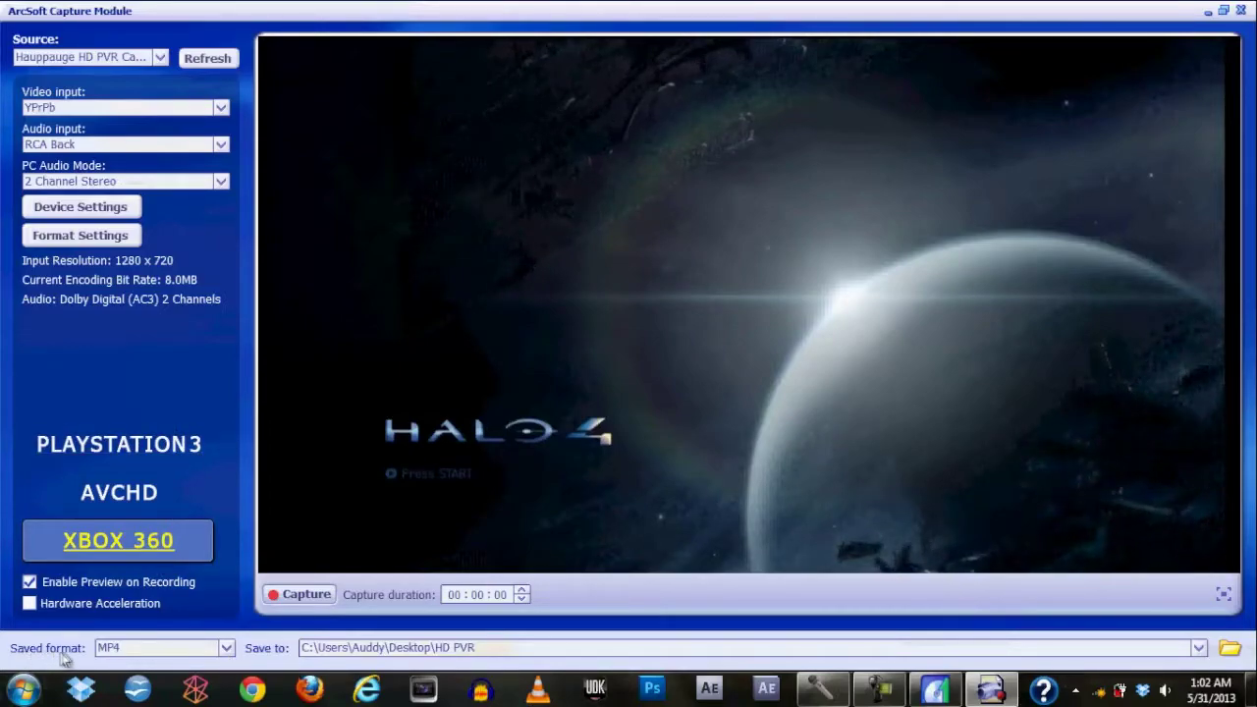
- Try M2TS and TS as the saved file format for recordings
left_click(226, 650)
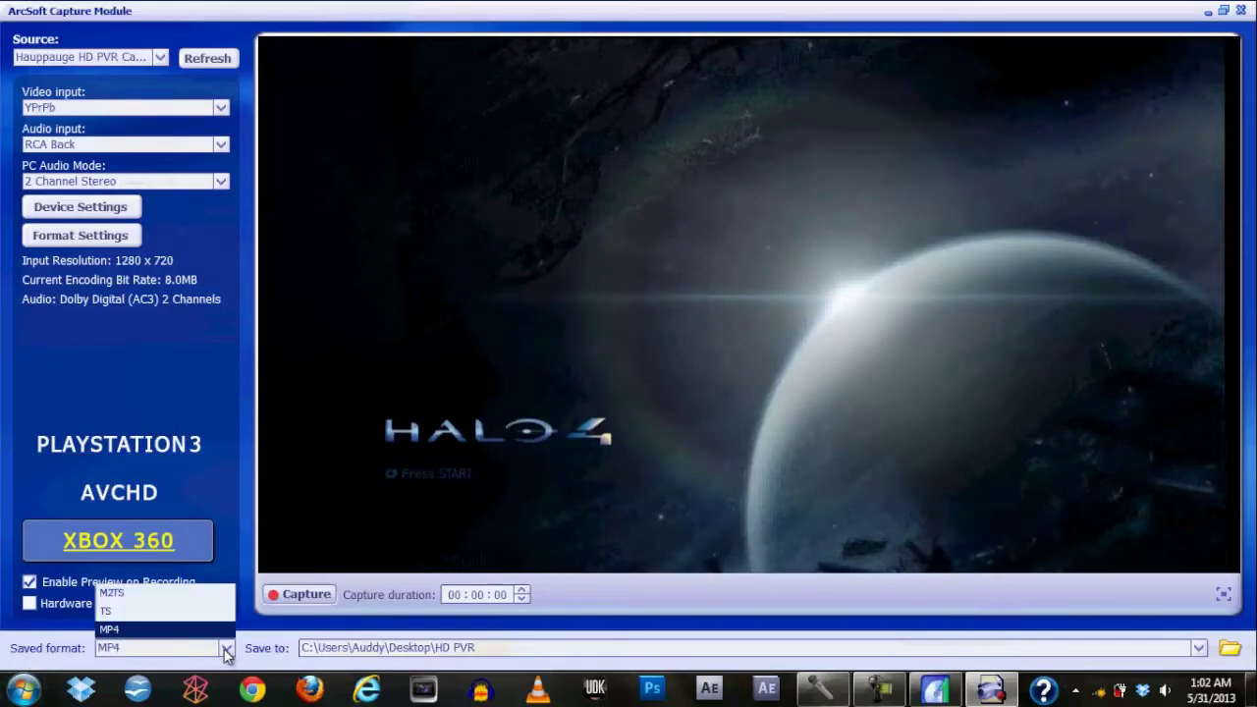
left_click(163, 594)
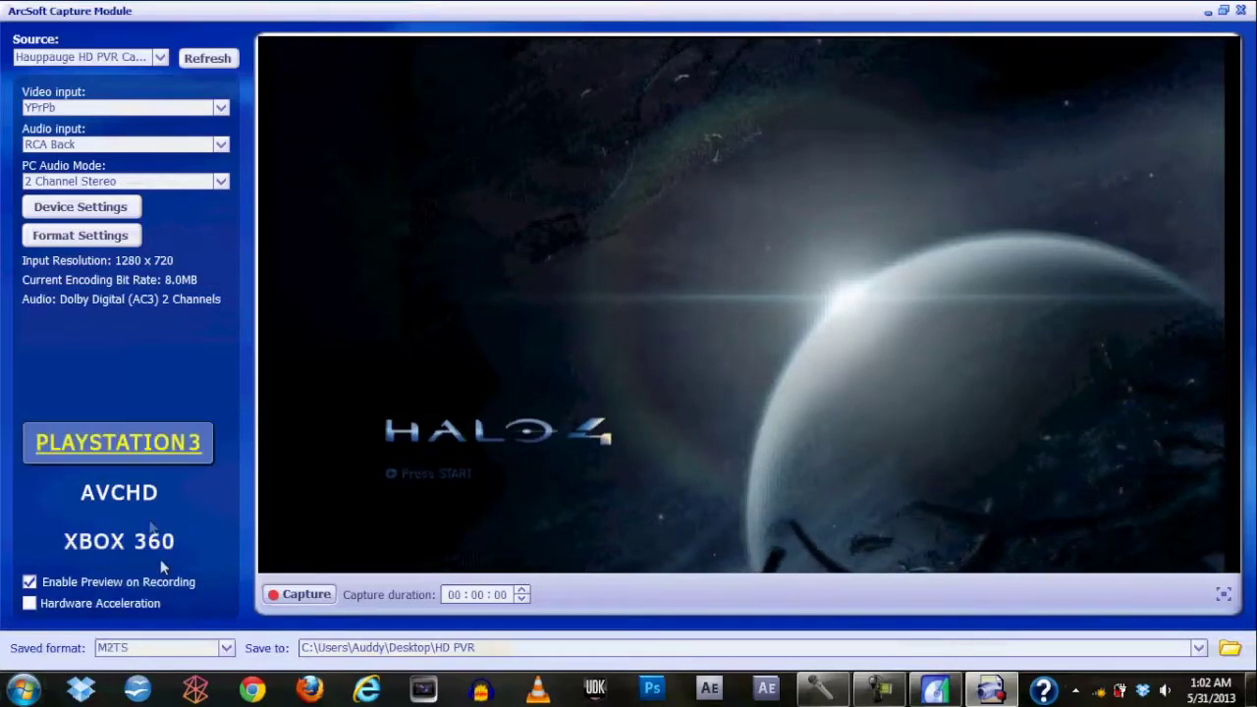
left_click(227, 650)
left_click(106, 611)
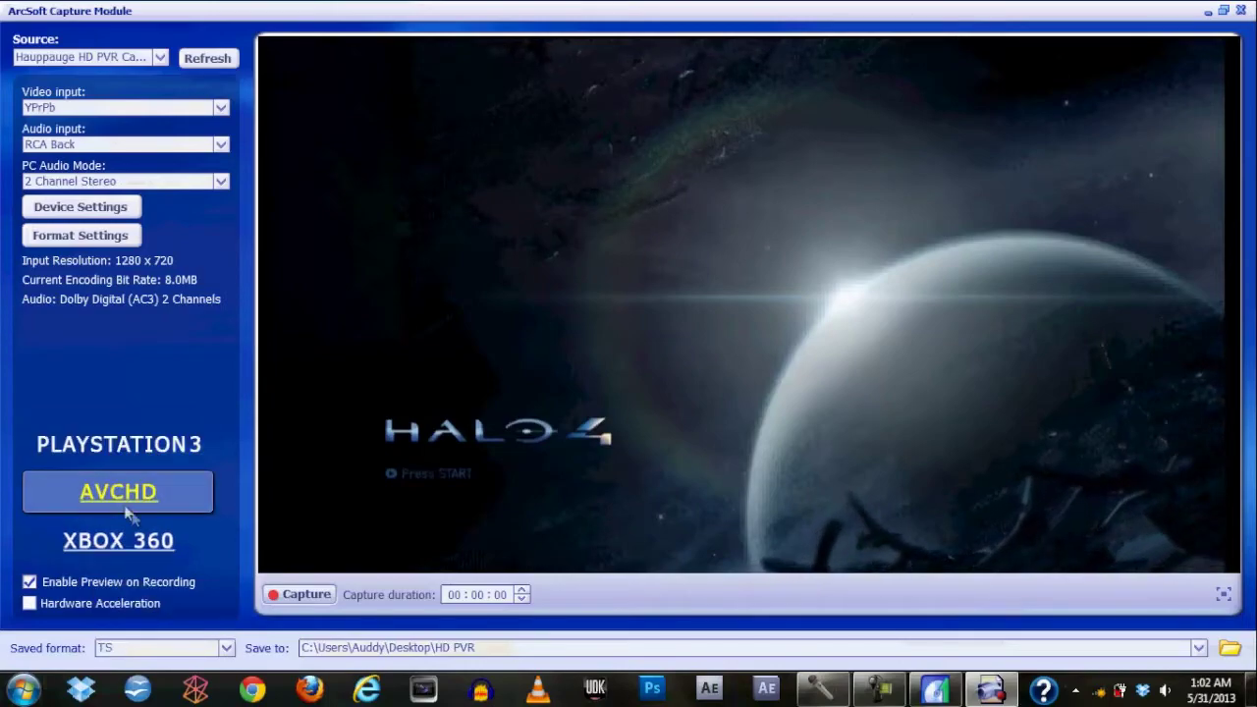
- Set the saved format to MP4 with the Xbox 360 preset
left_click(227, 647)
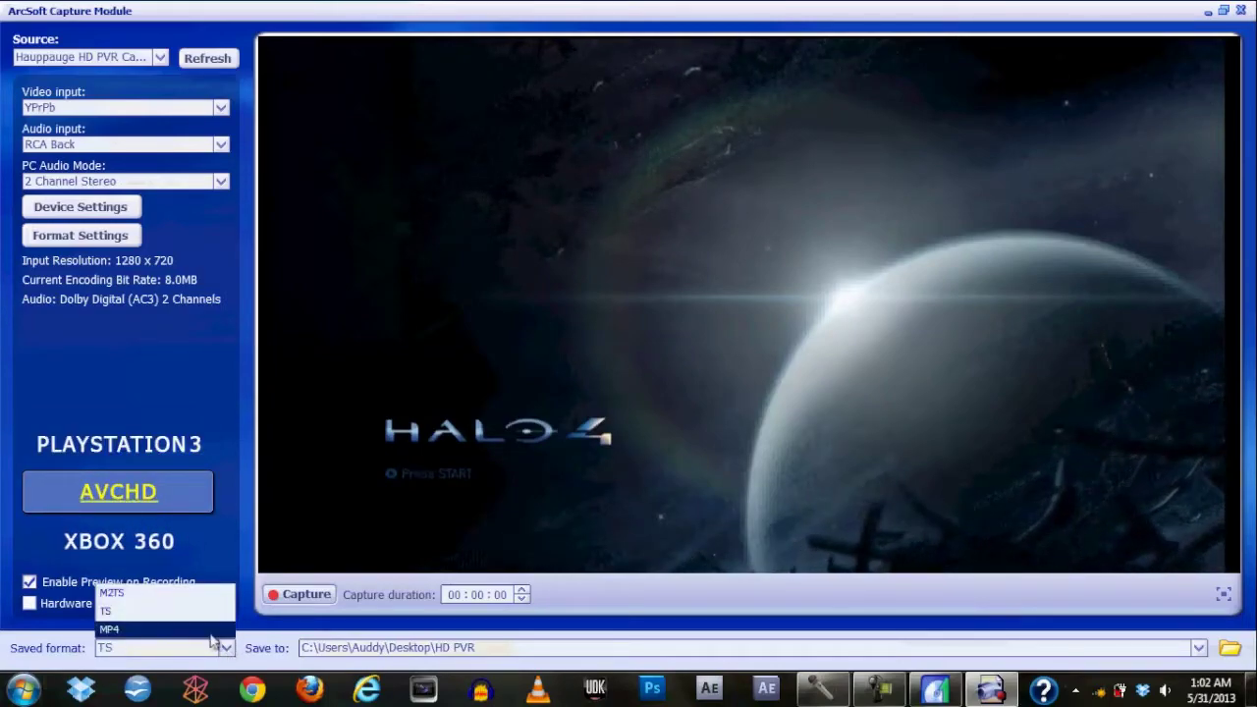
left_click(210, 630)
left_click(119, 443)
left_click(118, 492)
left_click(118, 540)
left_click(224, 647)
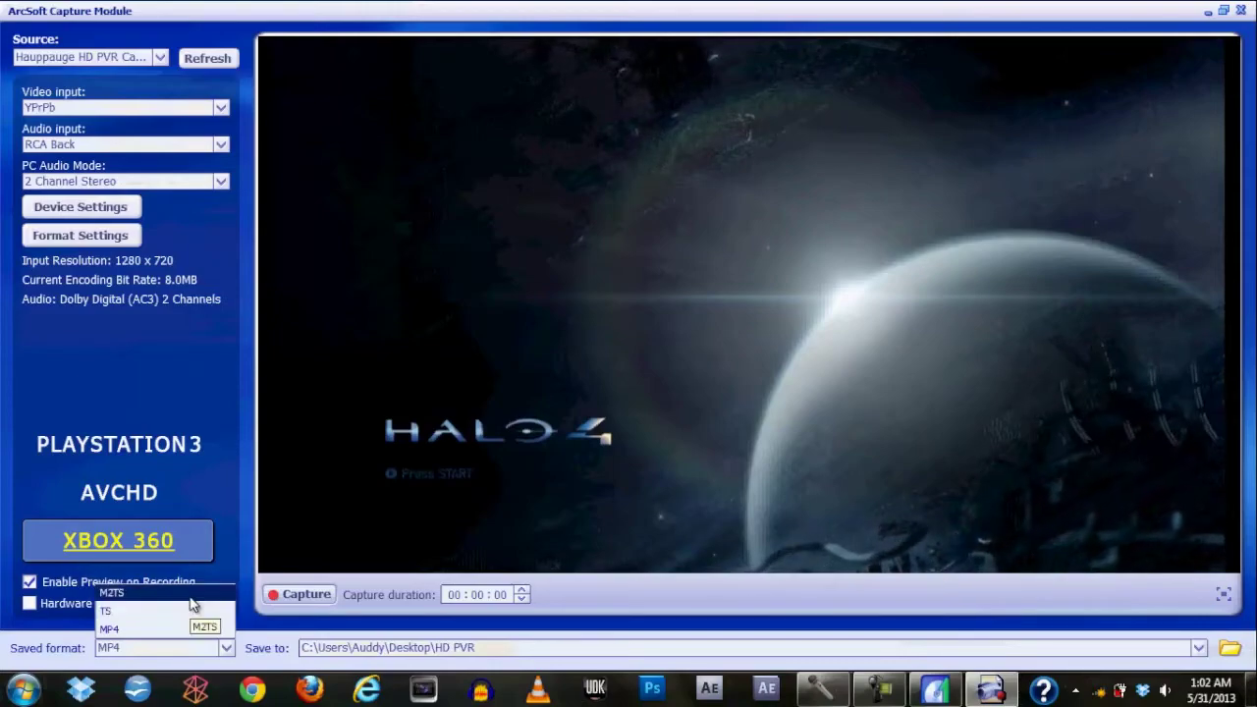
left_click(186, 629)
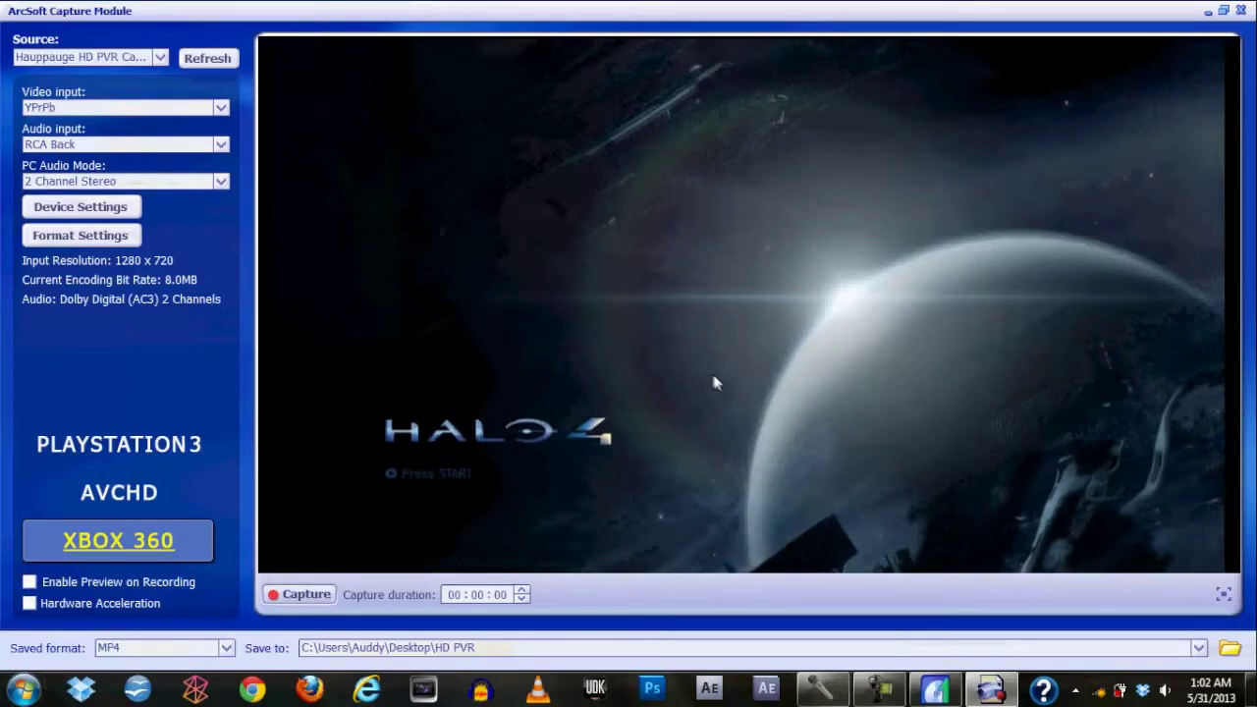
- Enable preview on recording and choose Constant Bitrate in the H264 encoder's format settings
left_click(30, 581)
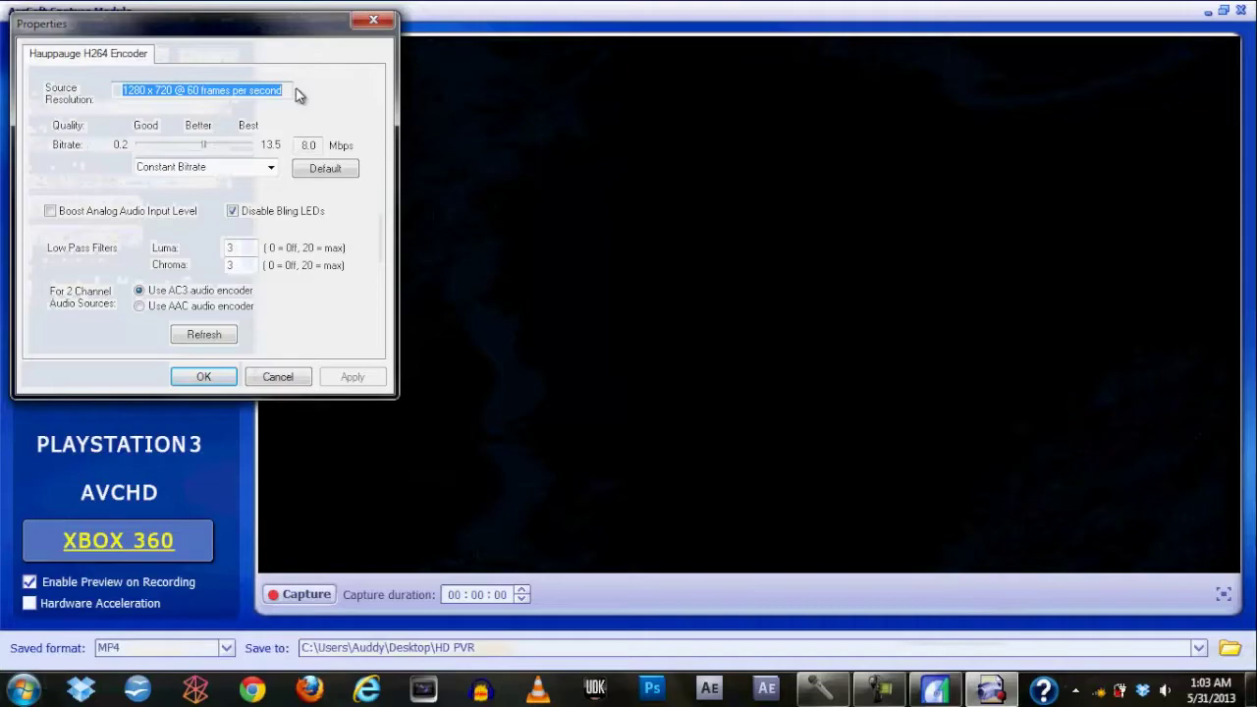
left_click(278, 91)
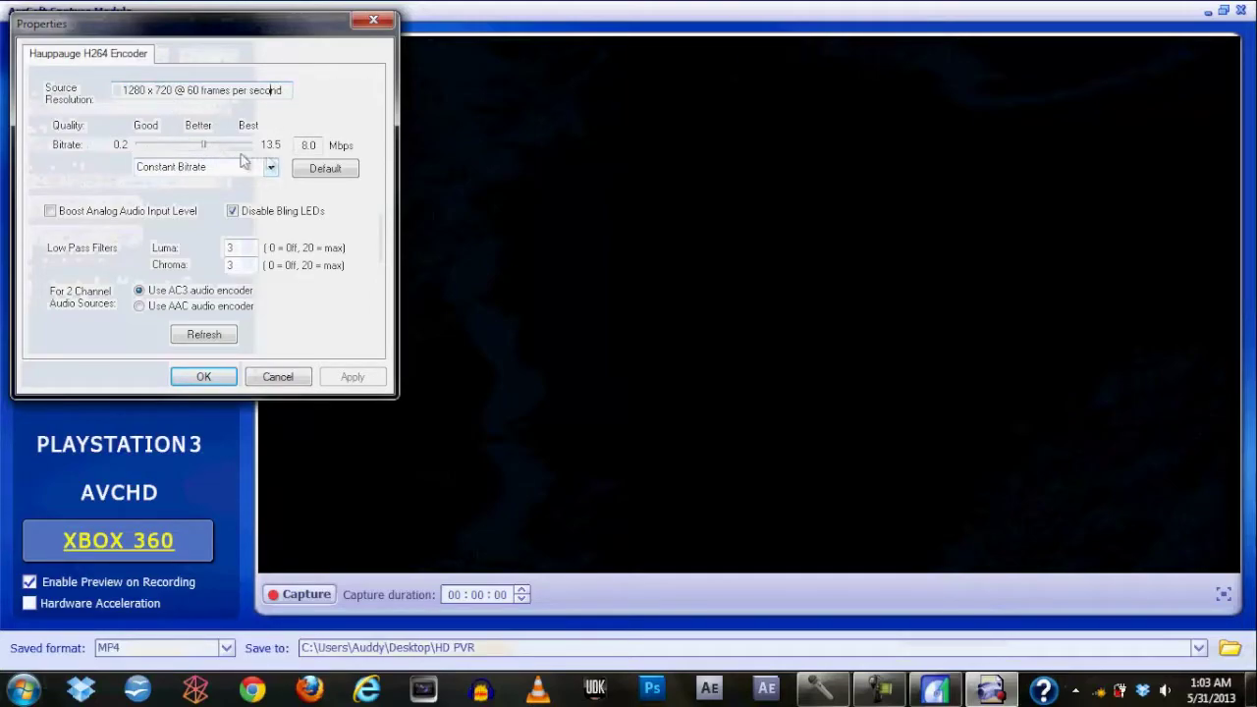
left_click(271, 169)
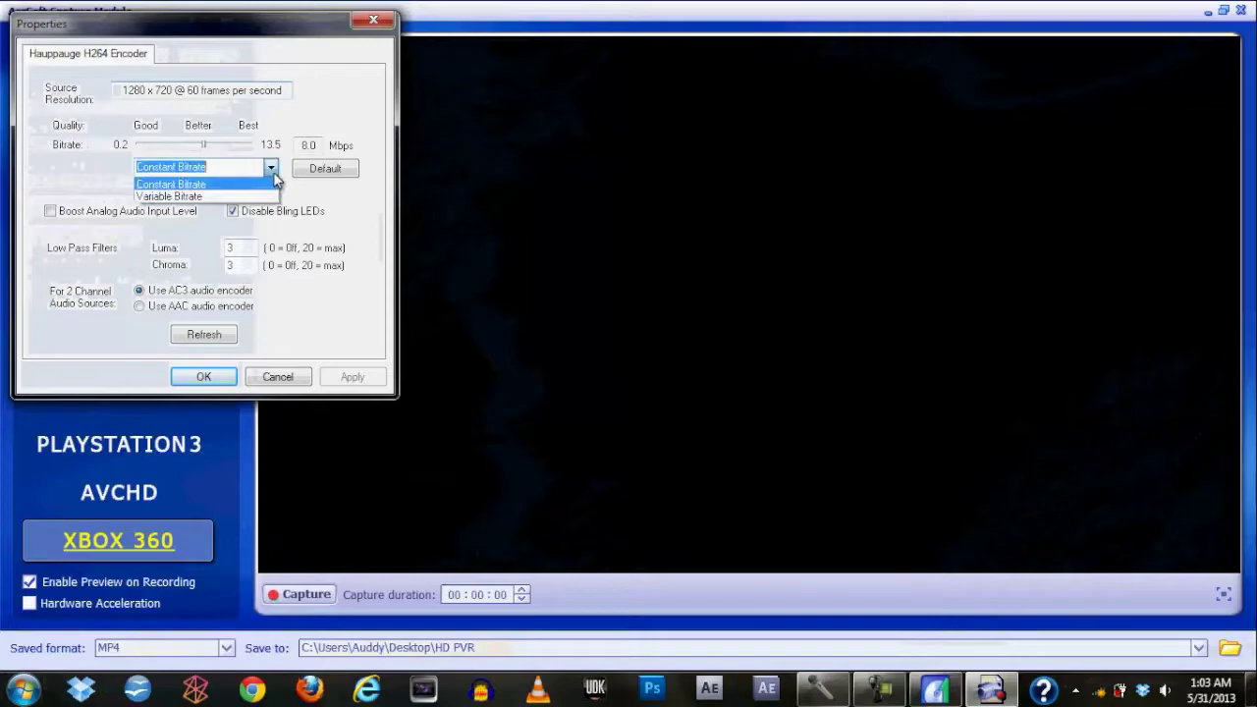
left_click(224, 185)
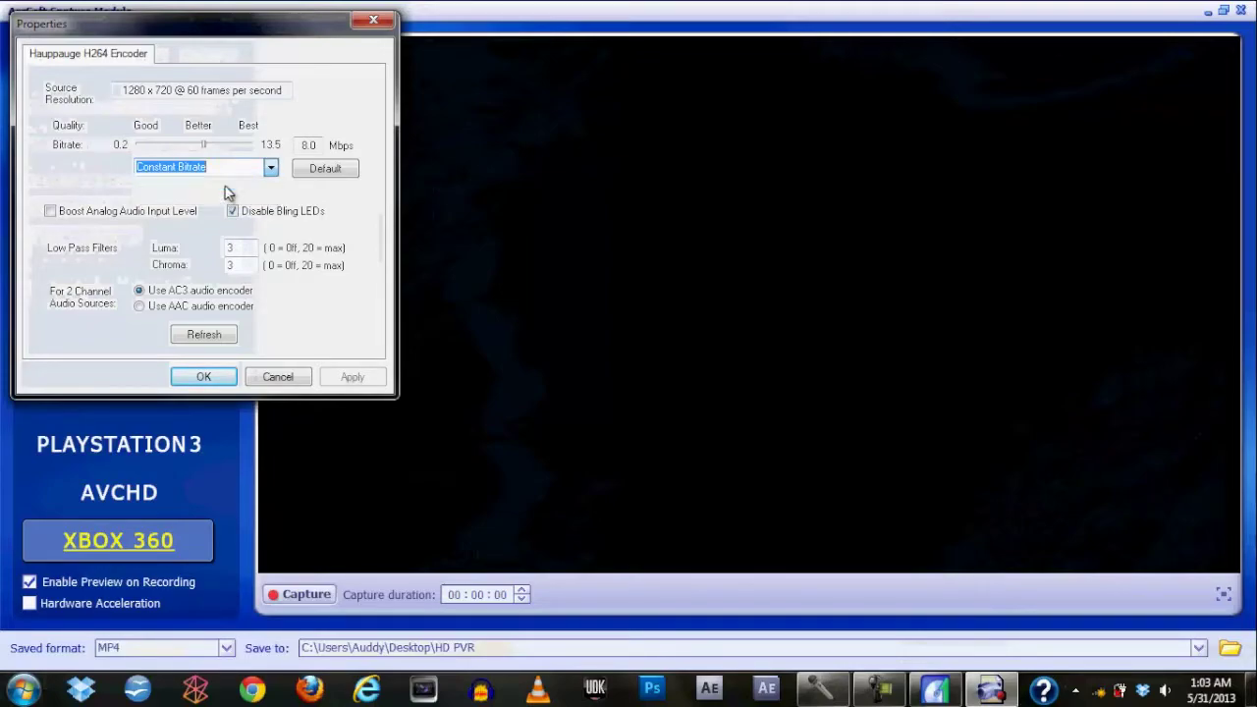
- Try a higher encoder bitrate, restore it to 8.0 Mbps, and use the AC3 encoder for 2-channel audio
left_click(287, 88)
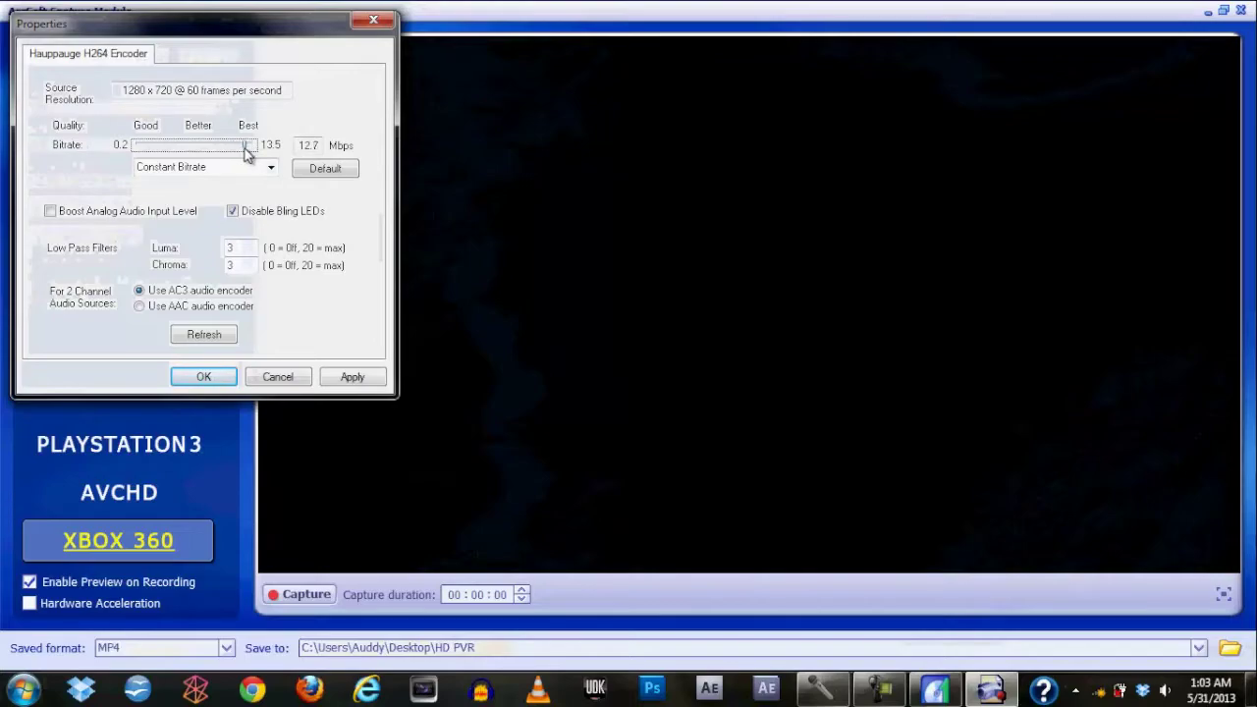
mouse_move(214, 160)
left_mouse_down()
mouse_move(264, 157)
mouse_move(222, 152)
left_mouse_up()
left_click(306, 165)
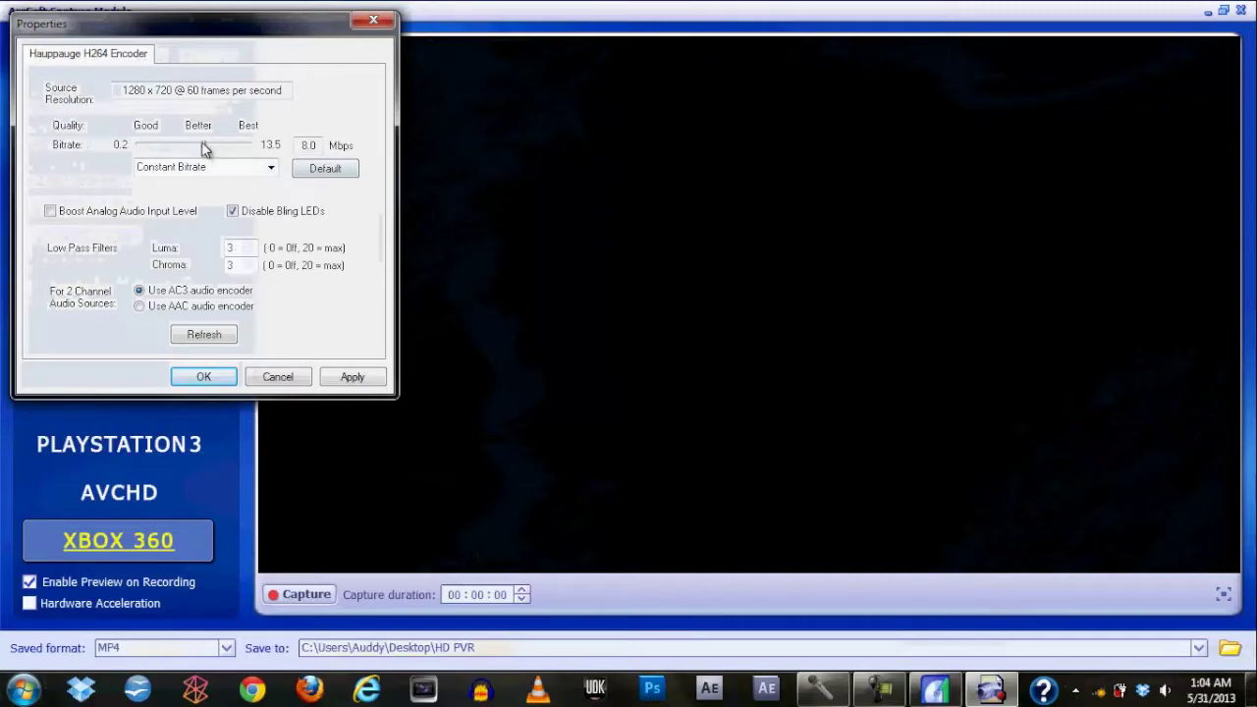
left_click_drag(204, 144, 202, 144)
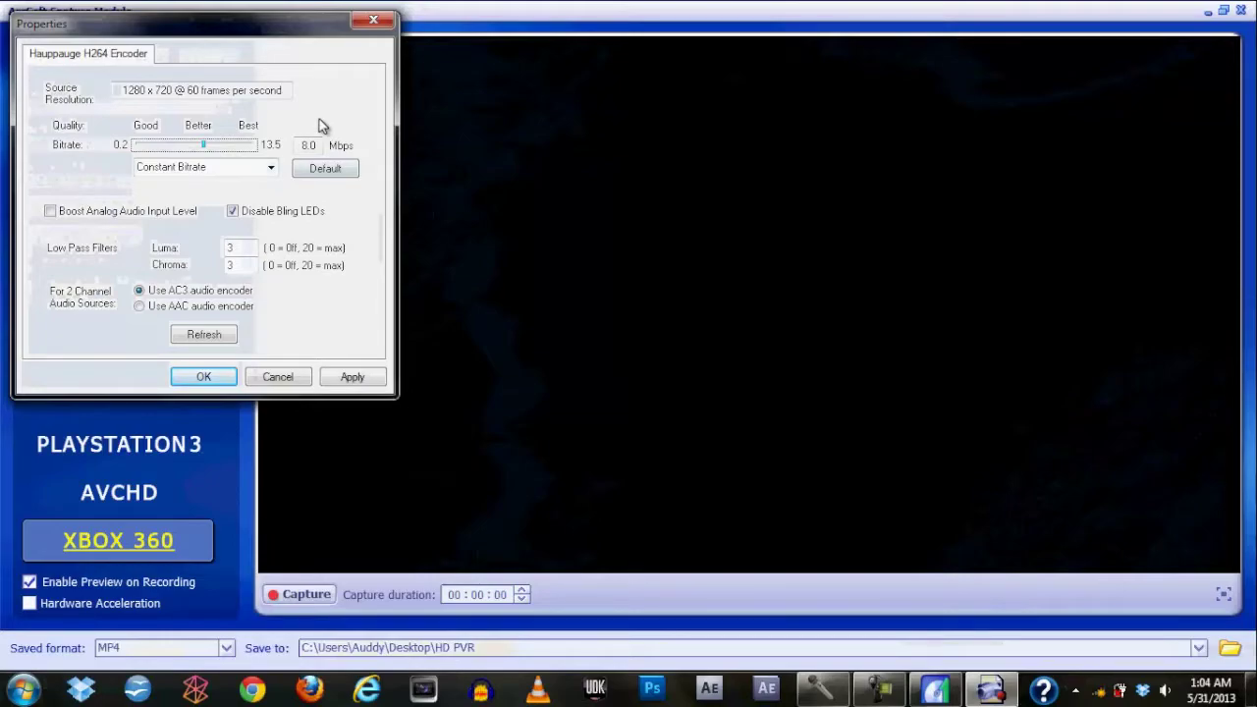
left_click(310, 145)
left_click(174, 293)
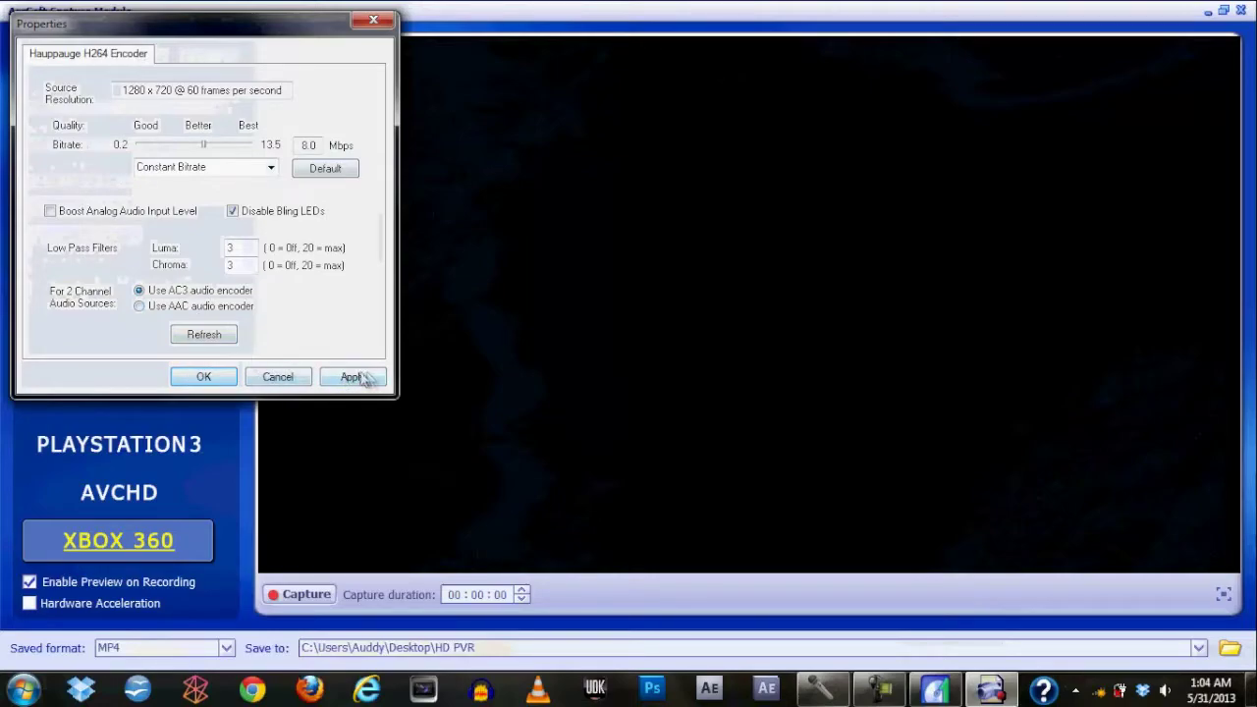
- Confirm the encoder properties and close the TotalMedia Extreme launcher behind the capture module window
left_click(204, 378)
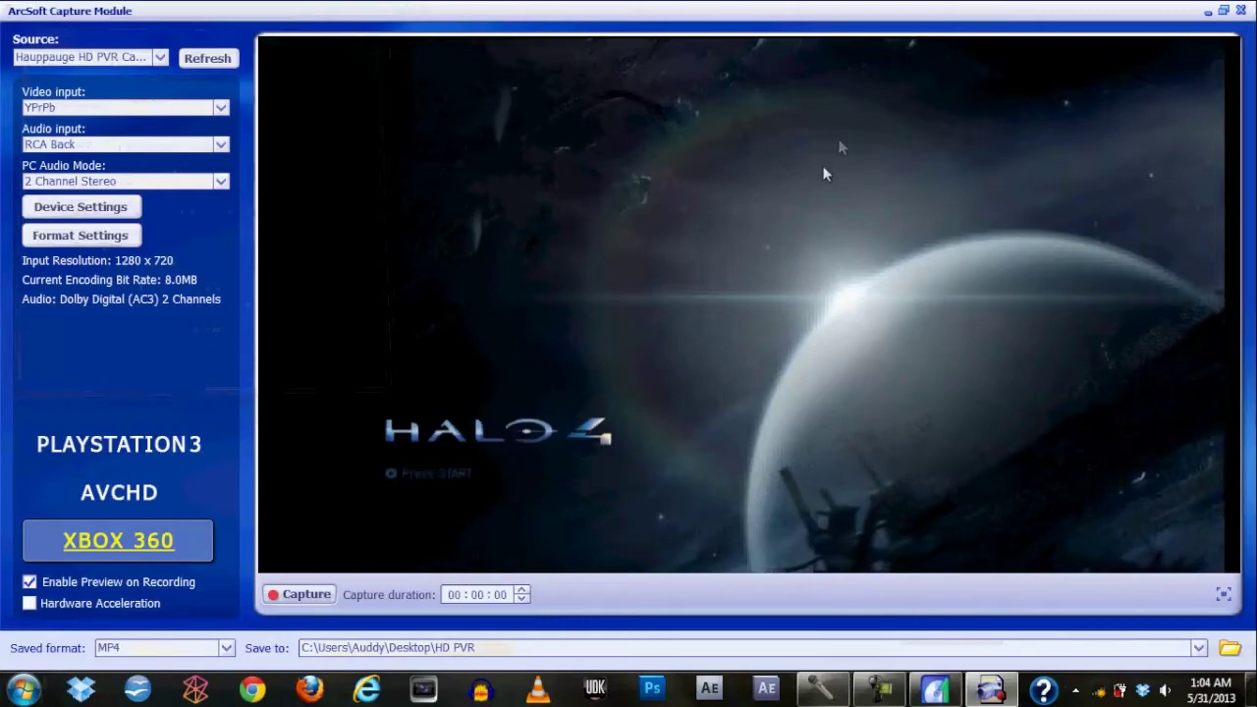
left_click(1223, 10)
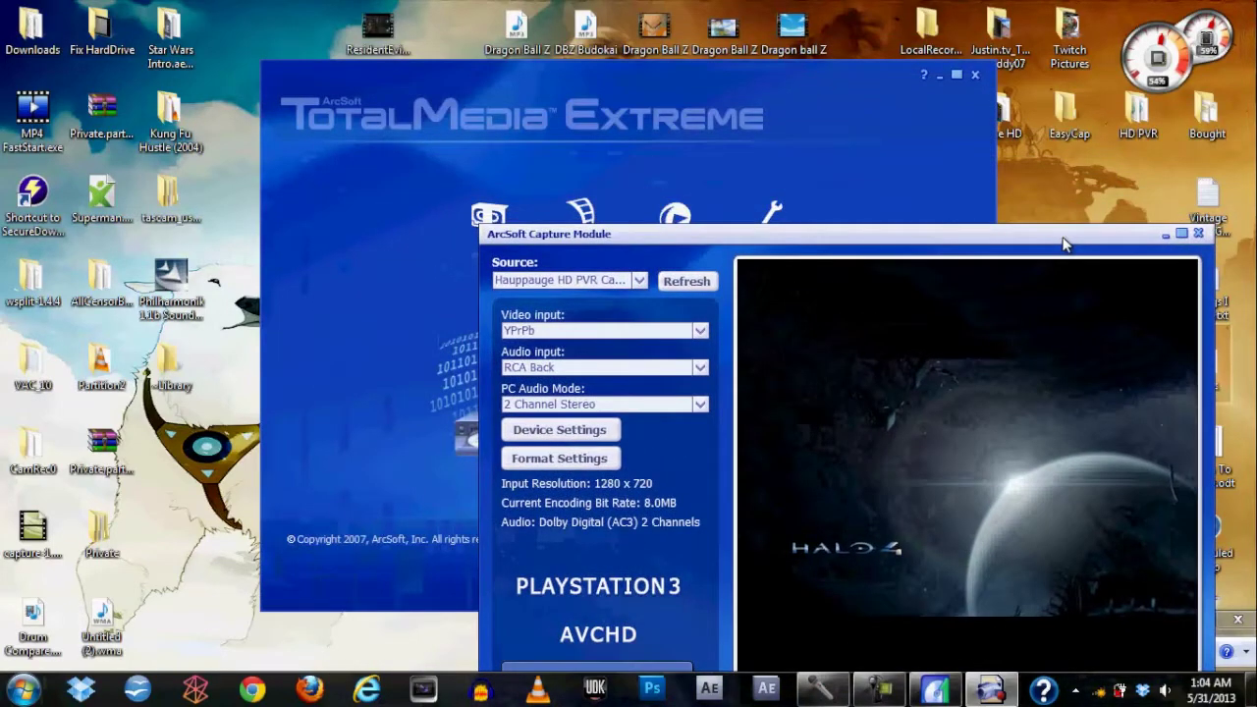
left_click(975, 76)
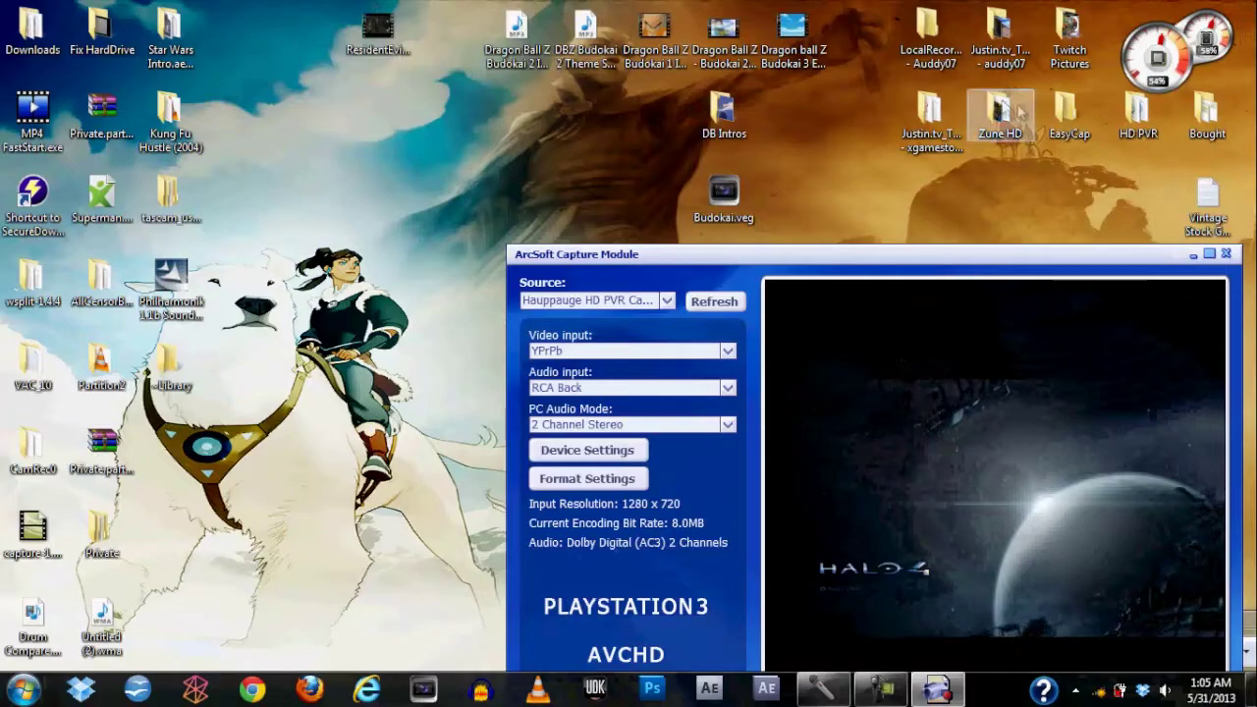
- Reposition the capture module window higher on the desktop so all its controls fit on screen
left_click_drag(1047, 258, 961, 161)
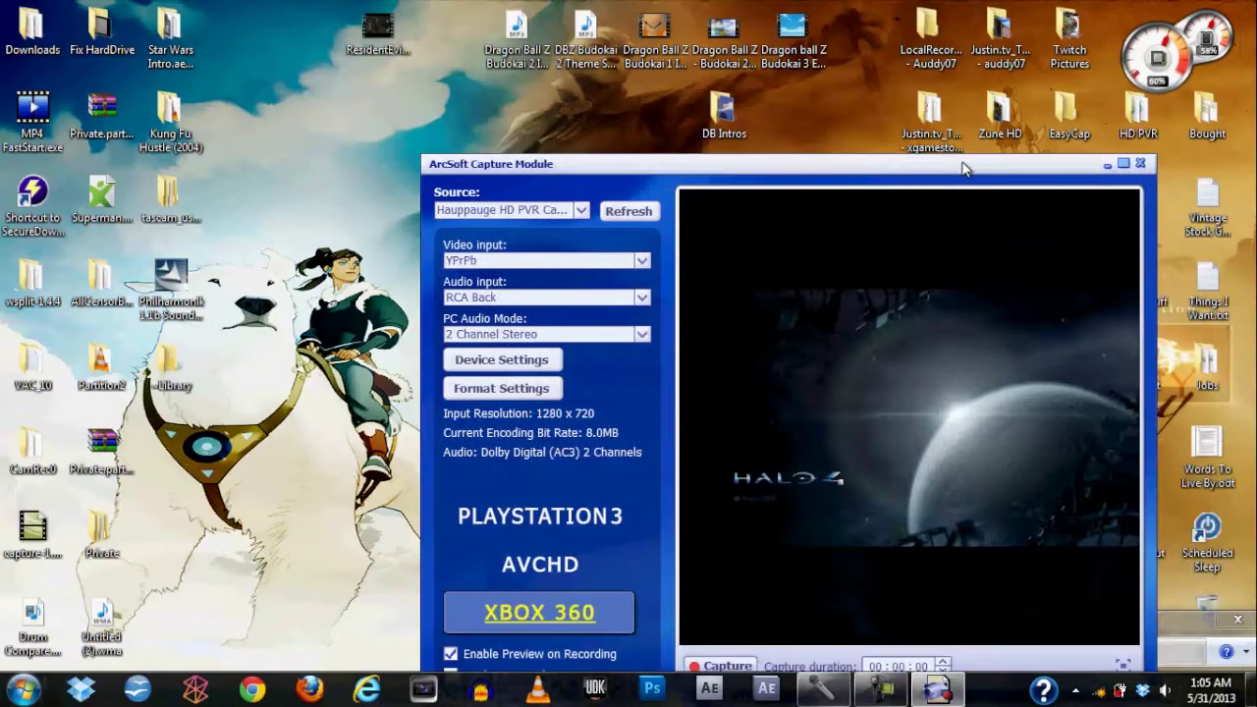
left_click(1132, 161)
left_click(937, 689)
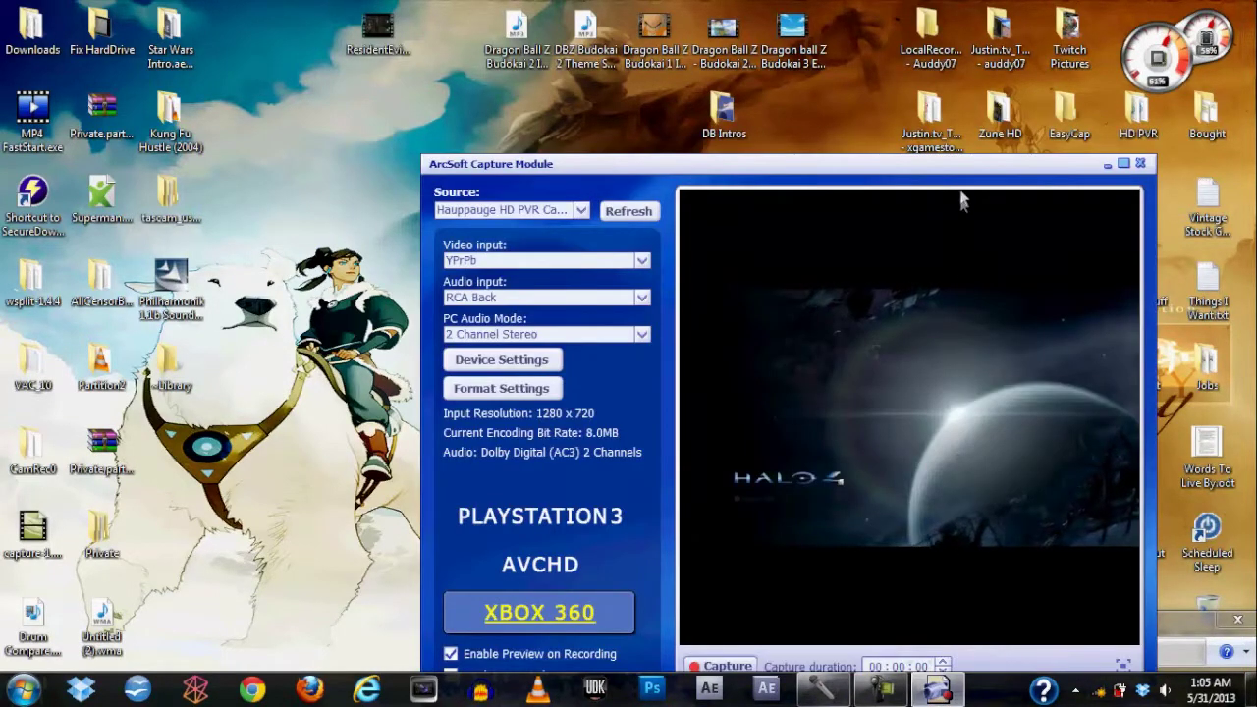
left_click_drag(967, 173, 905, 84)
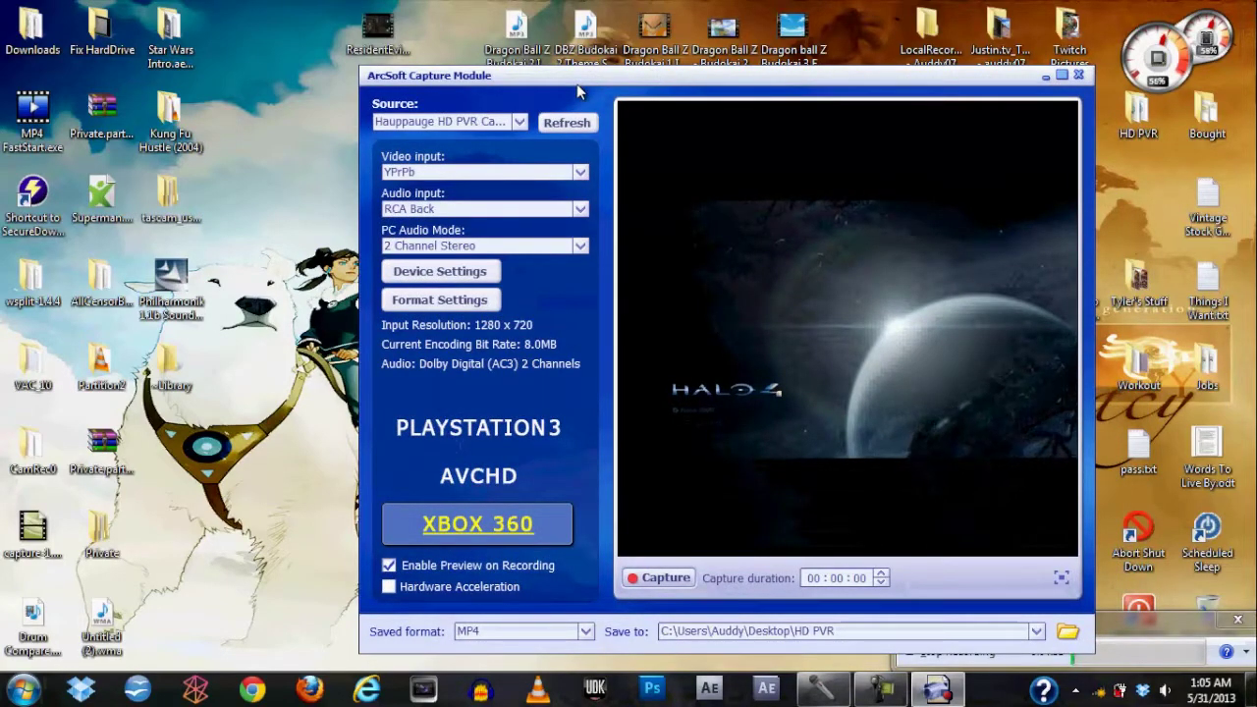
- Widen the capture module window with the Size command, extending its right edge across the desktop
key("alt+space")
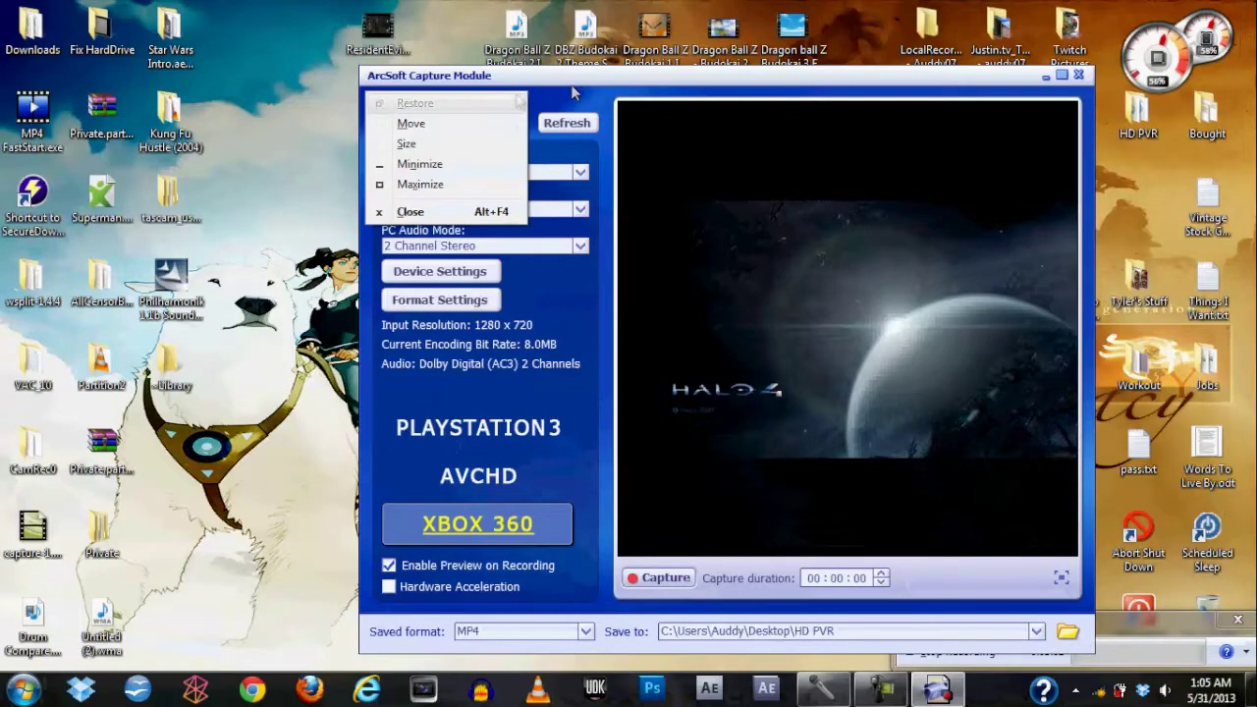
left_click(417, 84)
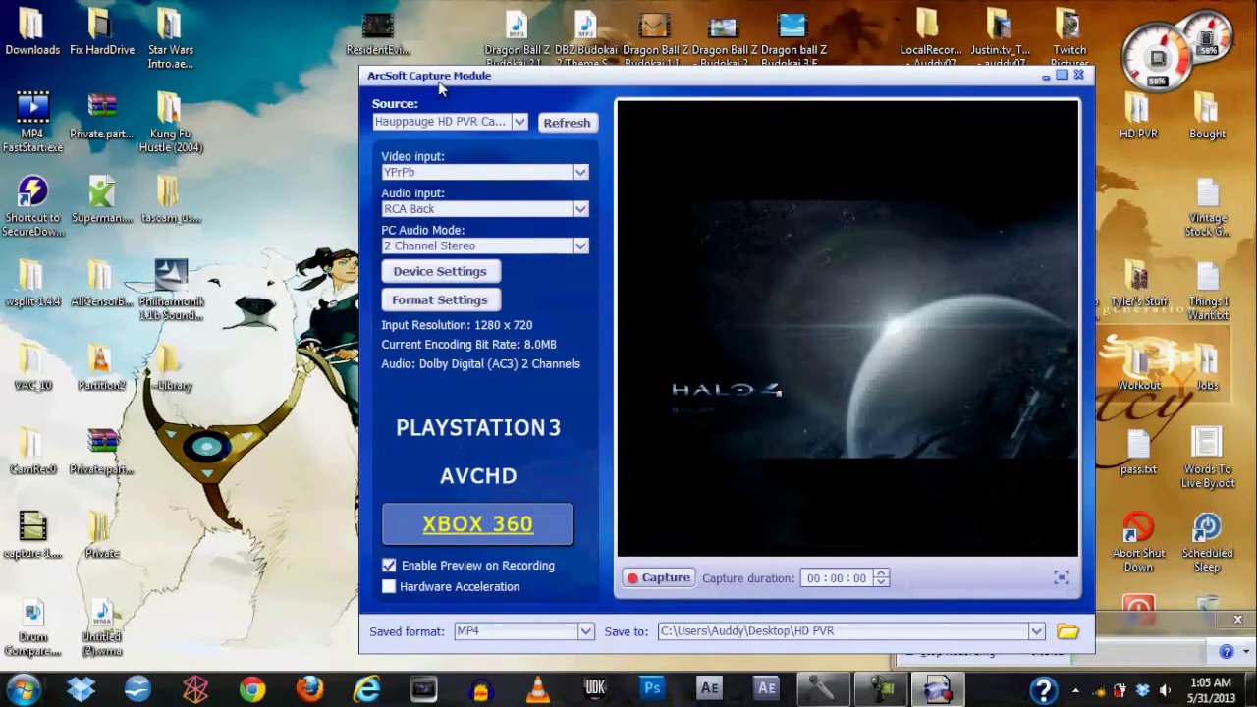
key("alt+space")
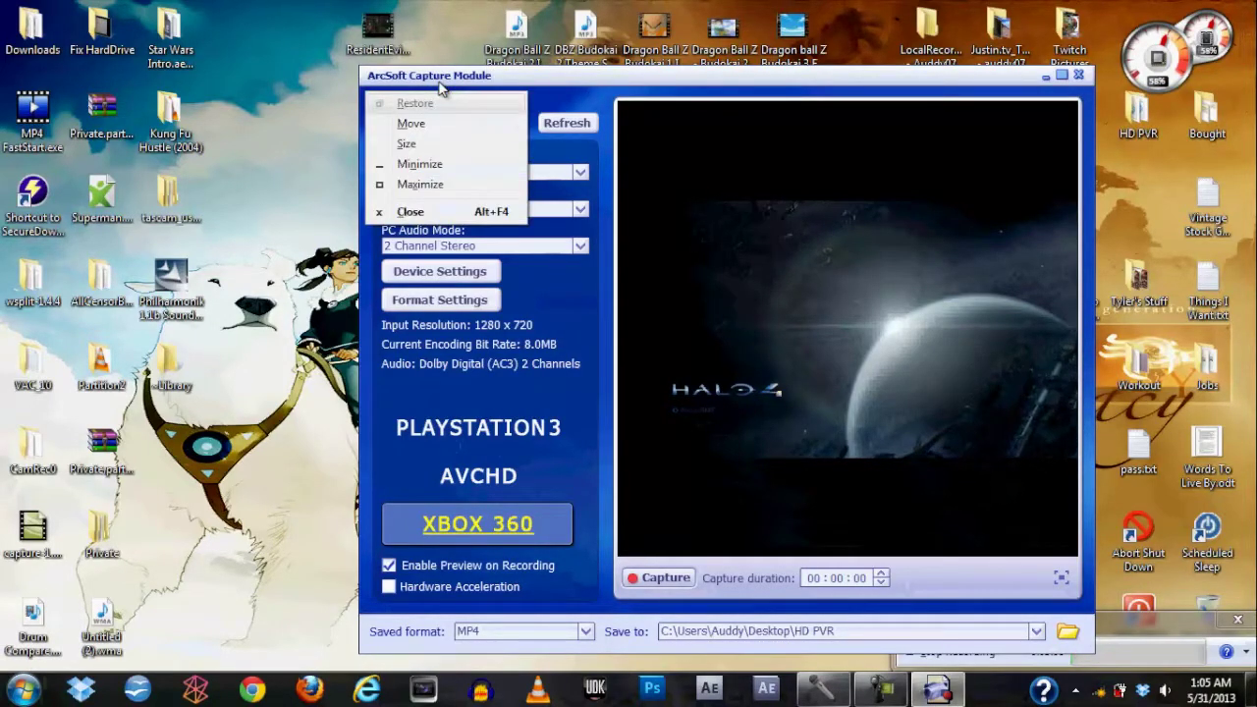
left_click(418, 143)
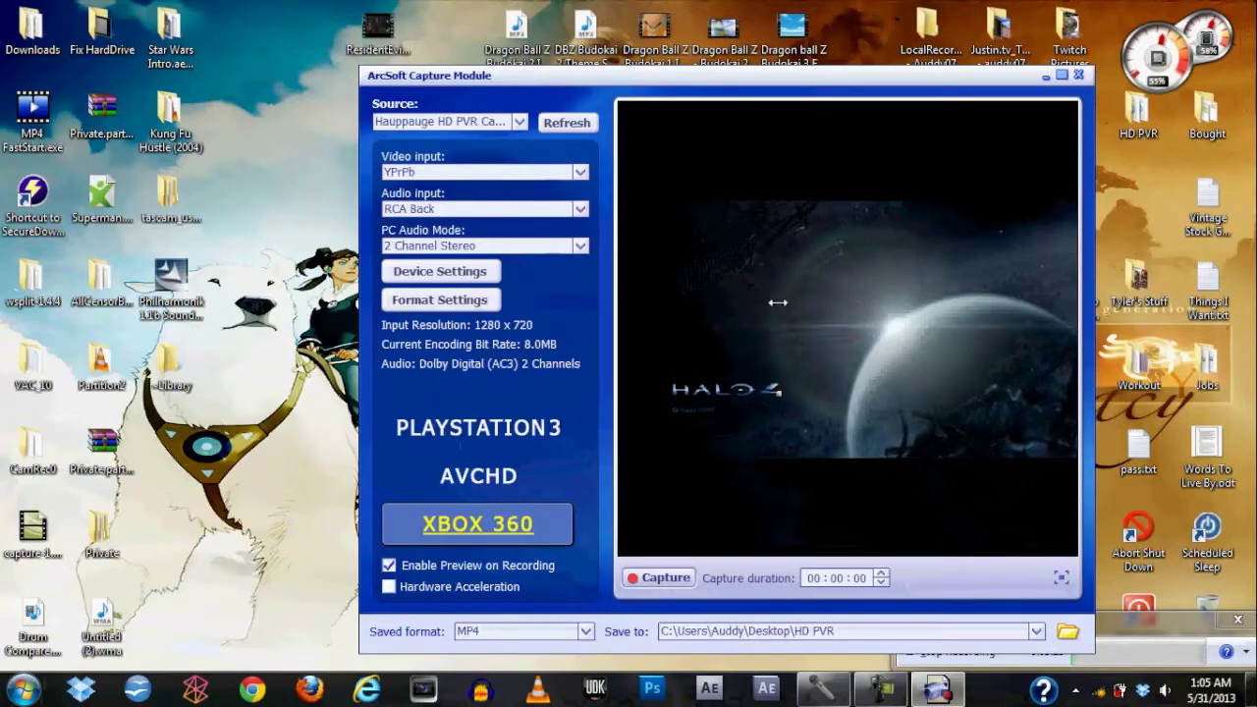
left_click_drag(1082, 303, 1217, 316)
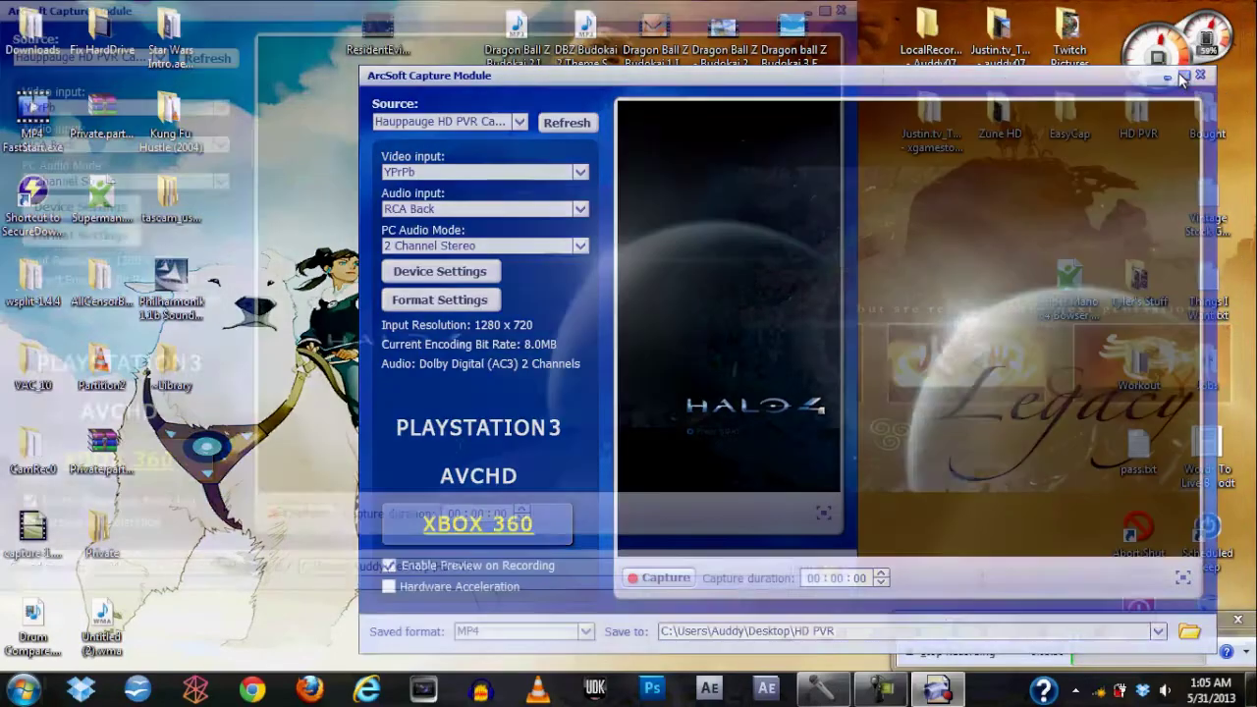
- Maximize the capture module window, view the gameplay preview in full screen, and exit full screen
left_click(1184, 75)
left_click(1222, 594)
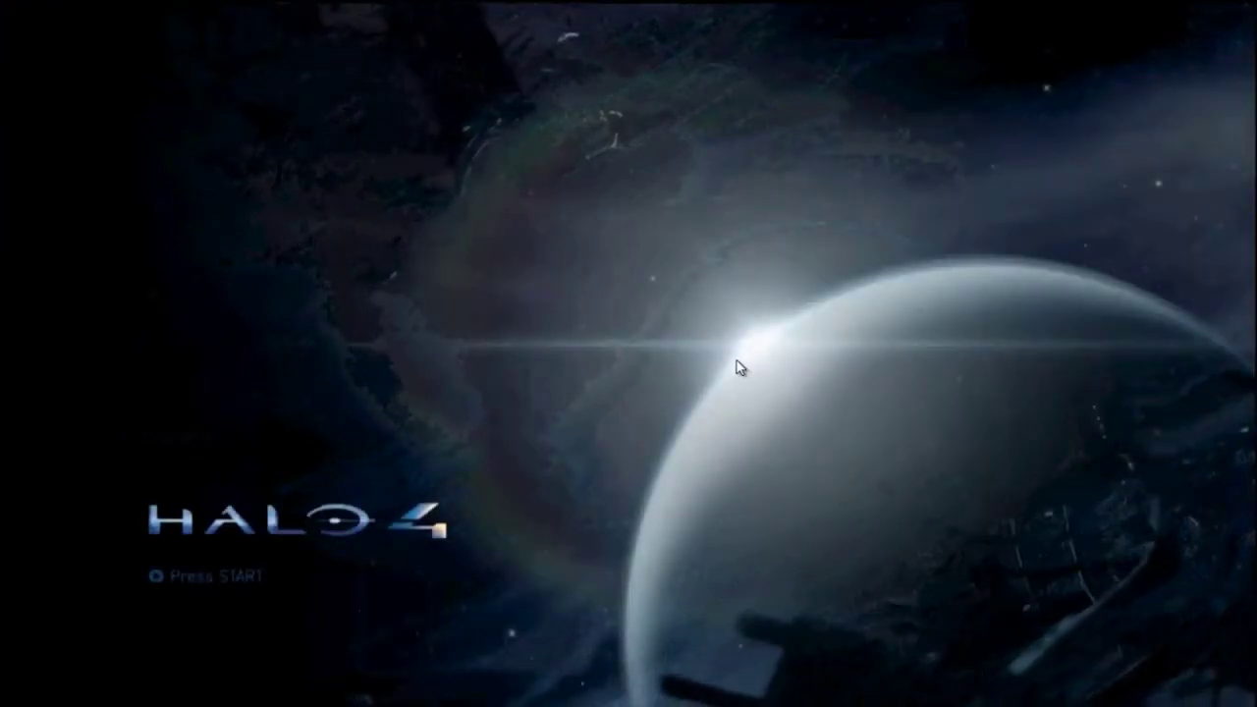
key("Escape")
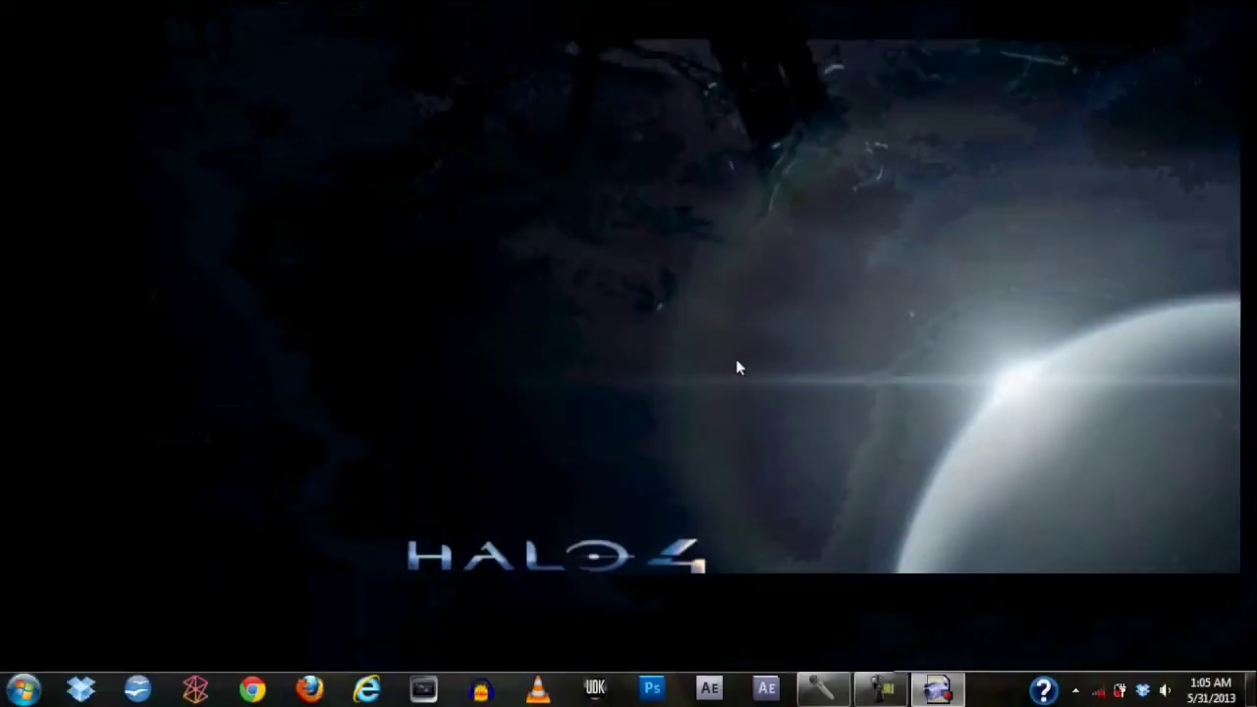